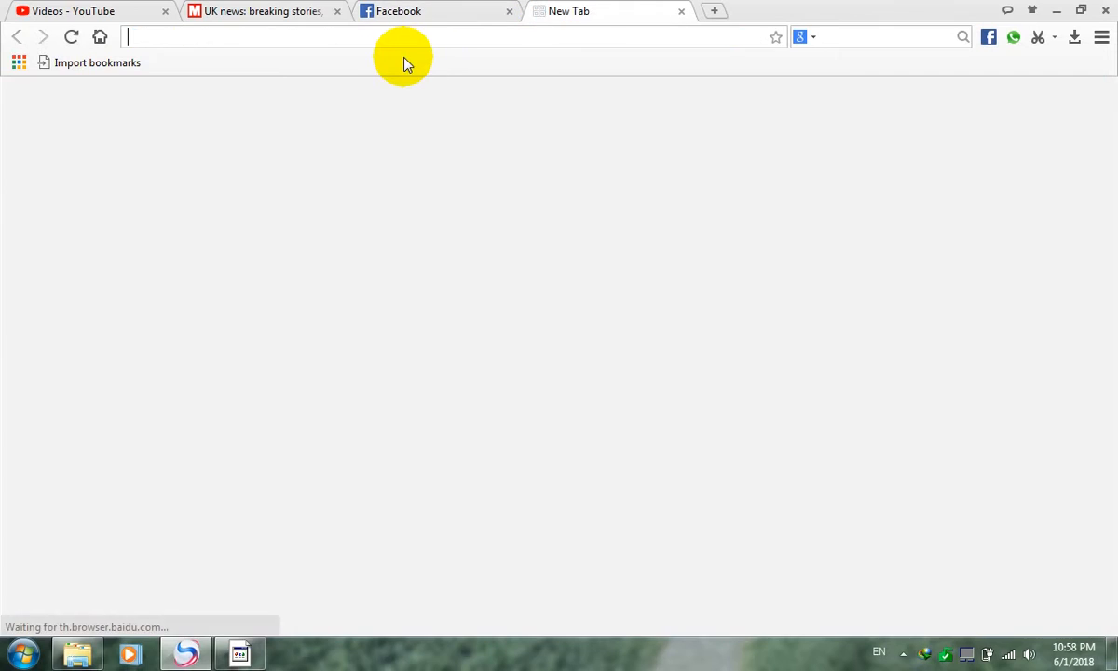
Step: Open Google and search for "dev c++"
type("go")
key("Return")
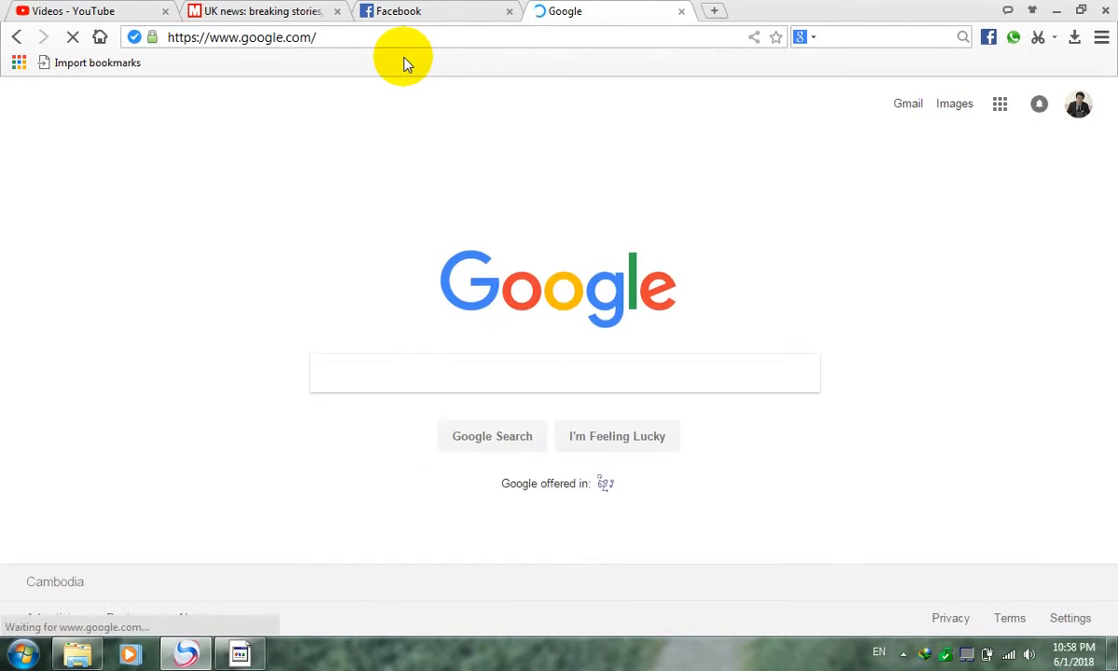
type("dev c++")
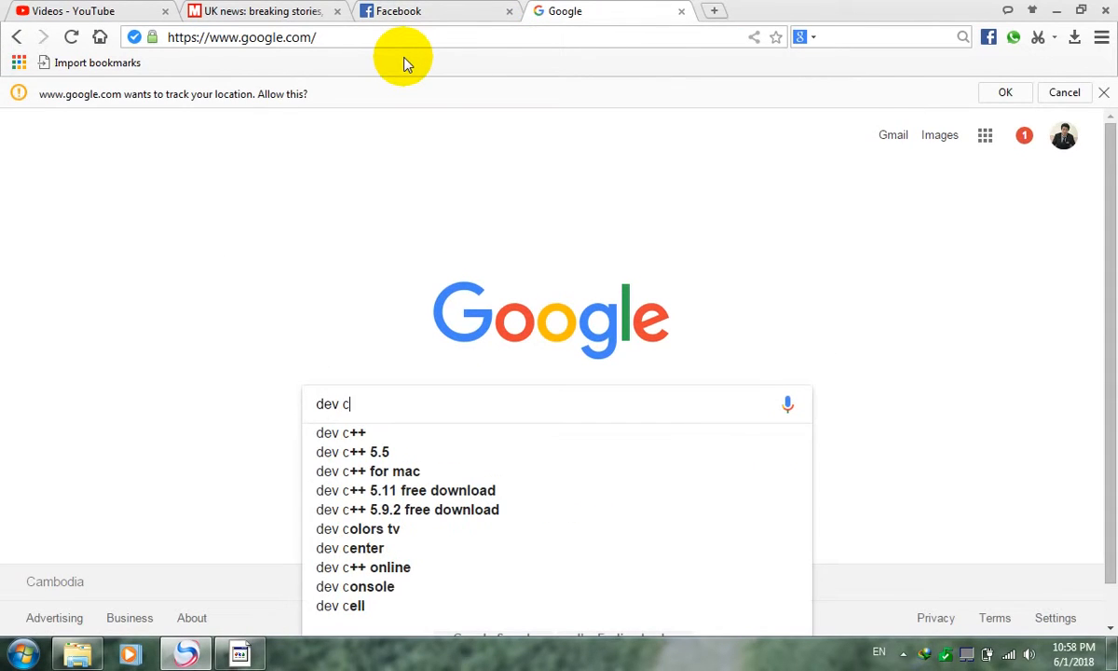
key("Return")
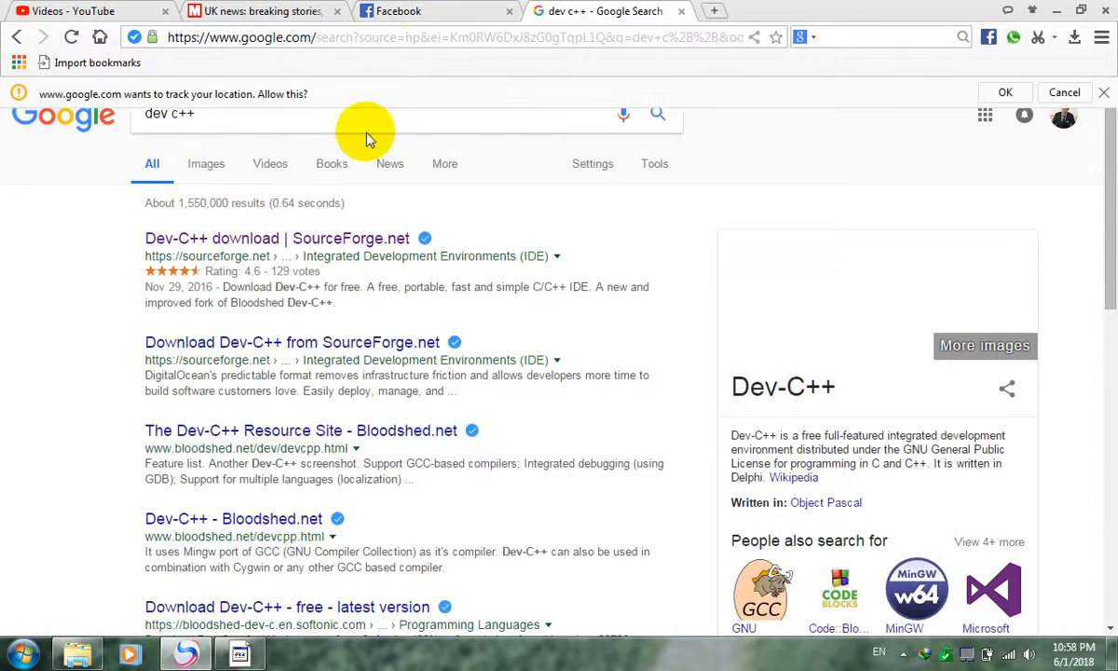
Step: Open the SourceForge Dev-C++ page from the search results and download Dev-Cpp 5.11 TDM-GCC 4.9.2 Setup.exe to the Downloads folder
left_click(263, 268)
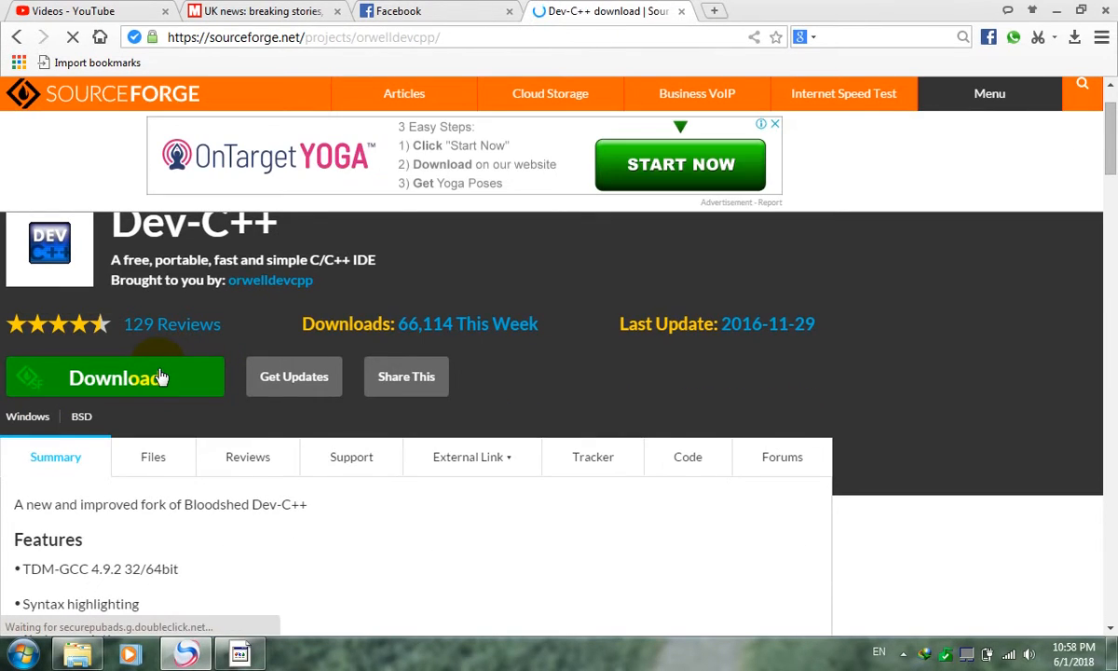
left_click(161, 376)
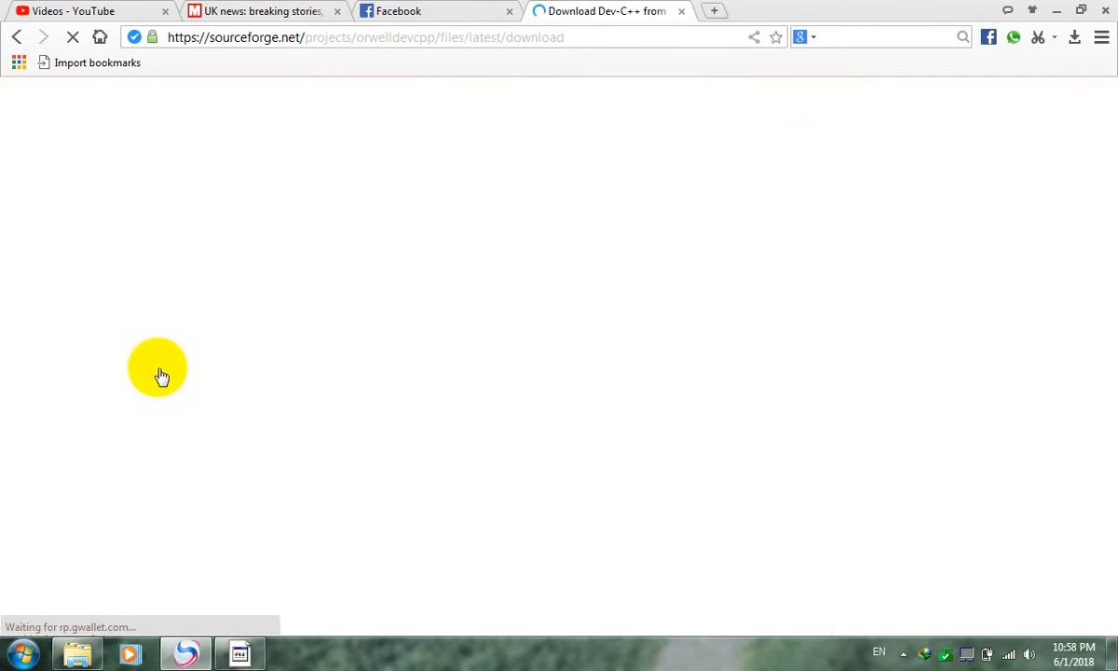
scroll(279, 307, "down", 2)
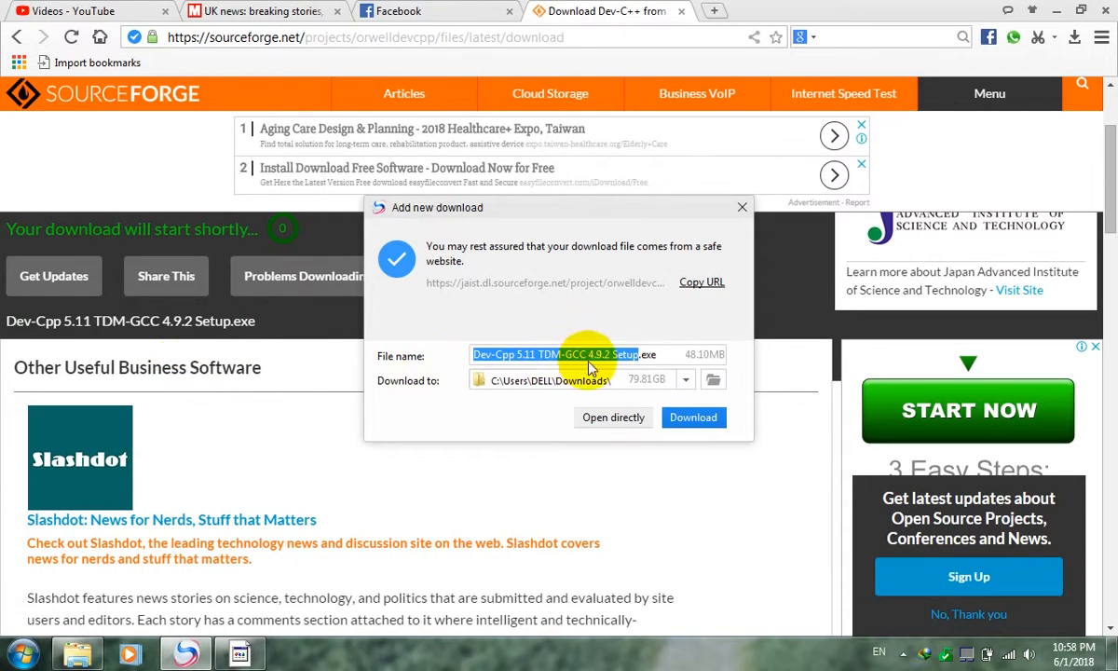
left_click(673, 425)
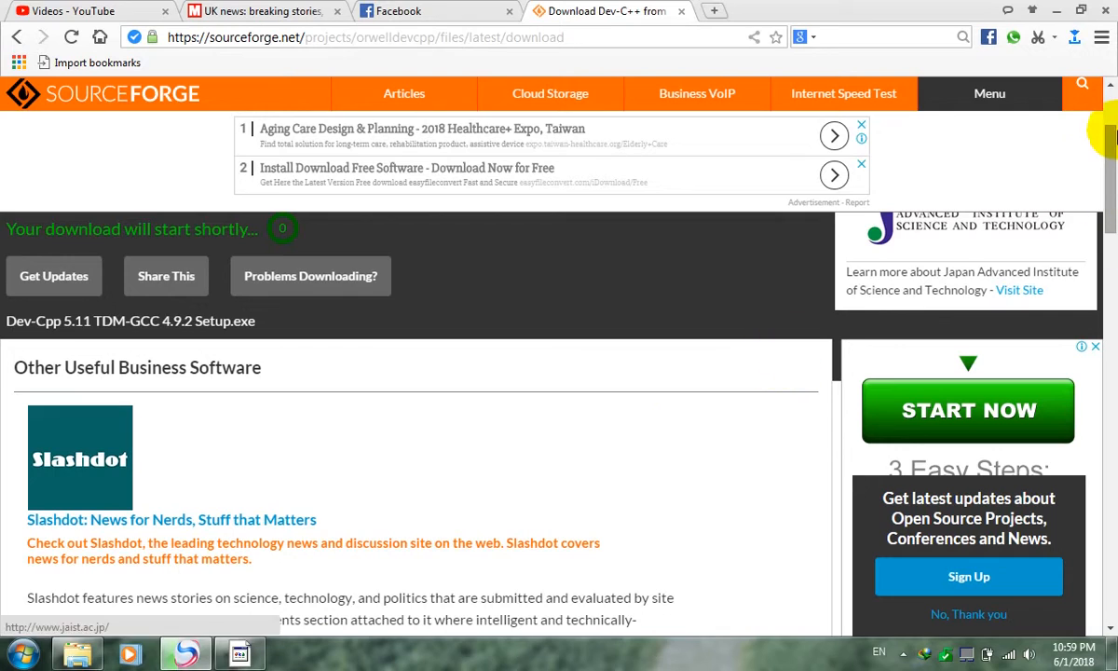
Step: Run the downloaded installer in English, accept the license, and install the Full Dev-C++ 5.11 components to C:\Program Files (x86)\Dev-Cpp
left_click(1074, 38)
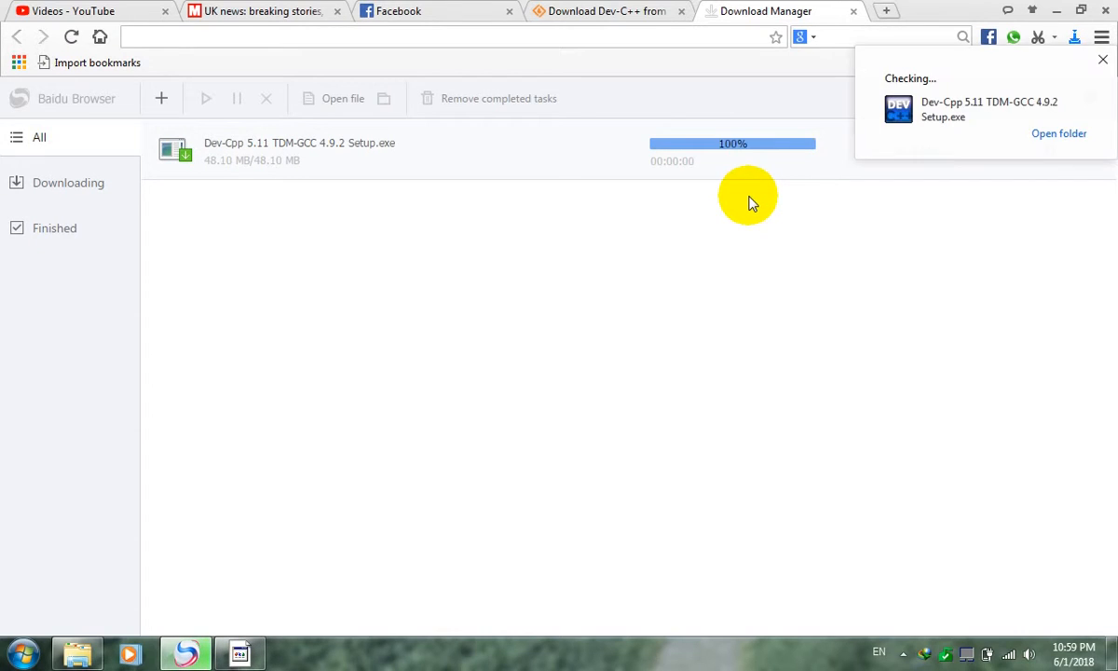
left_click(939, 133)
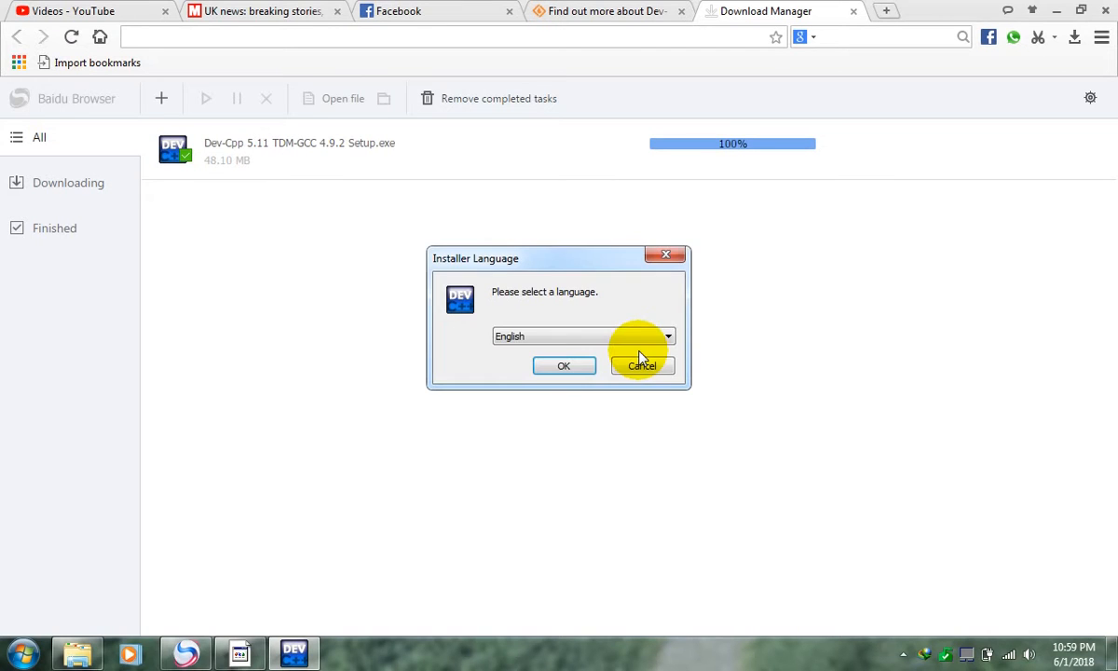
left_click(568, 368)
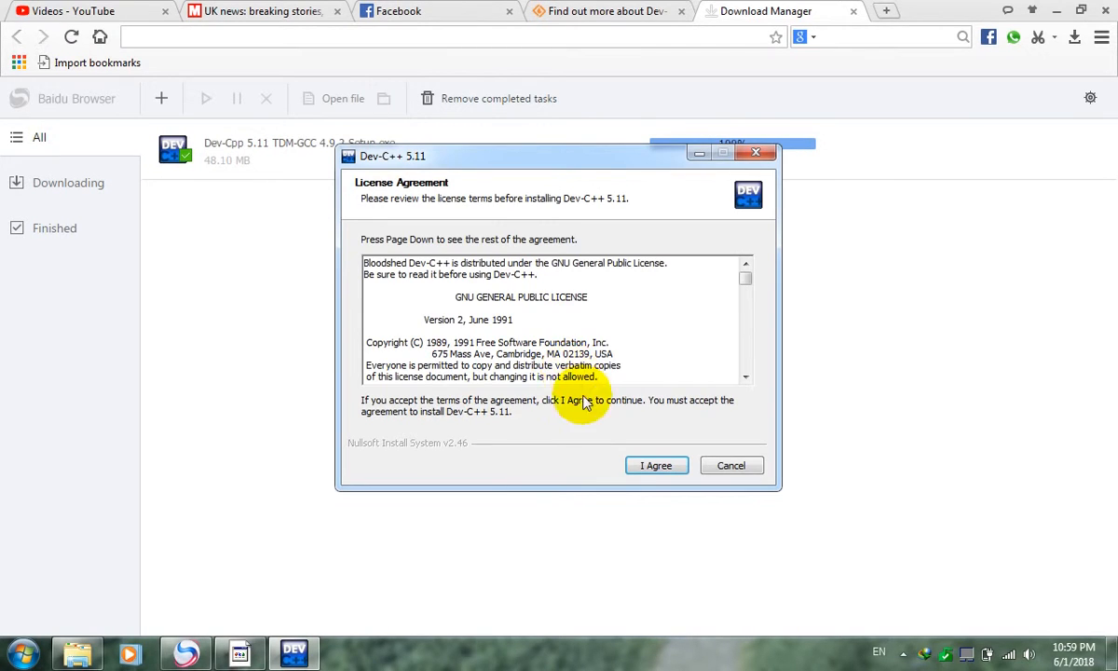
left_click(635, 466)
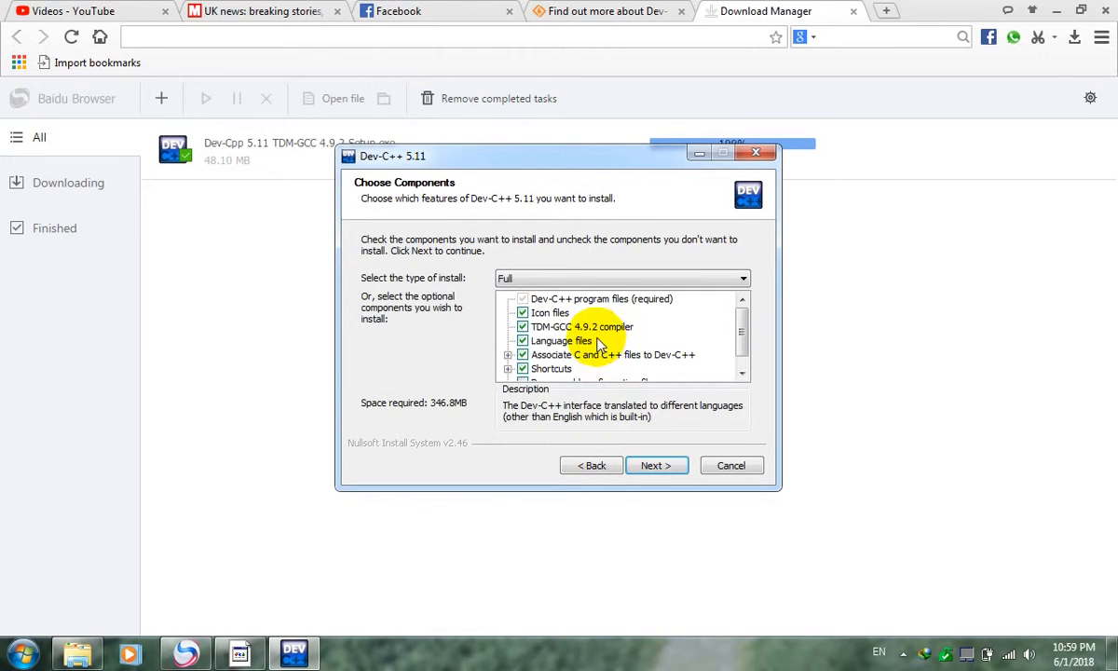
left_click(644, 464)
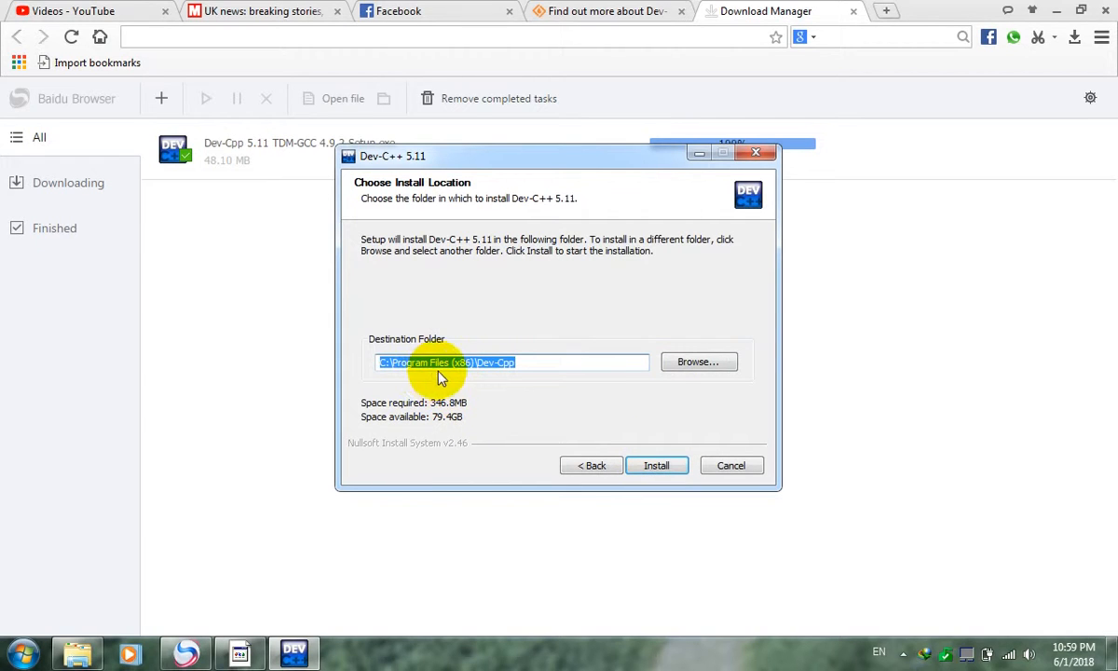
left_click(645, 466)
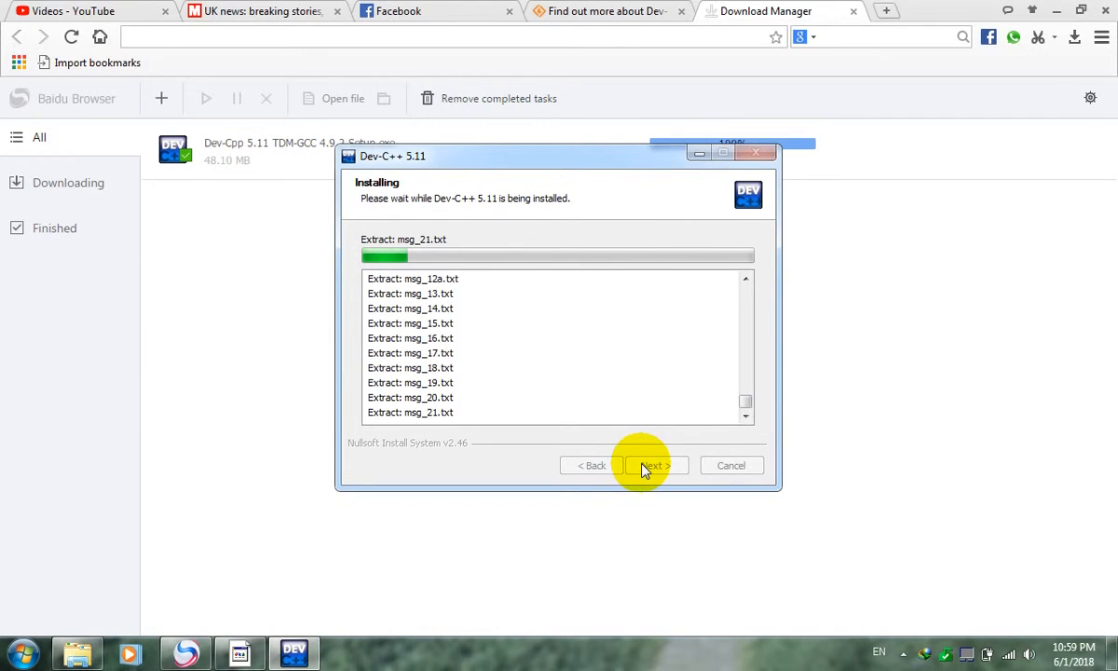
Step: Switch to the YouTube video manager and change to the channel with the C++ programming videos
left_click(109, 12)
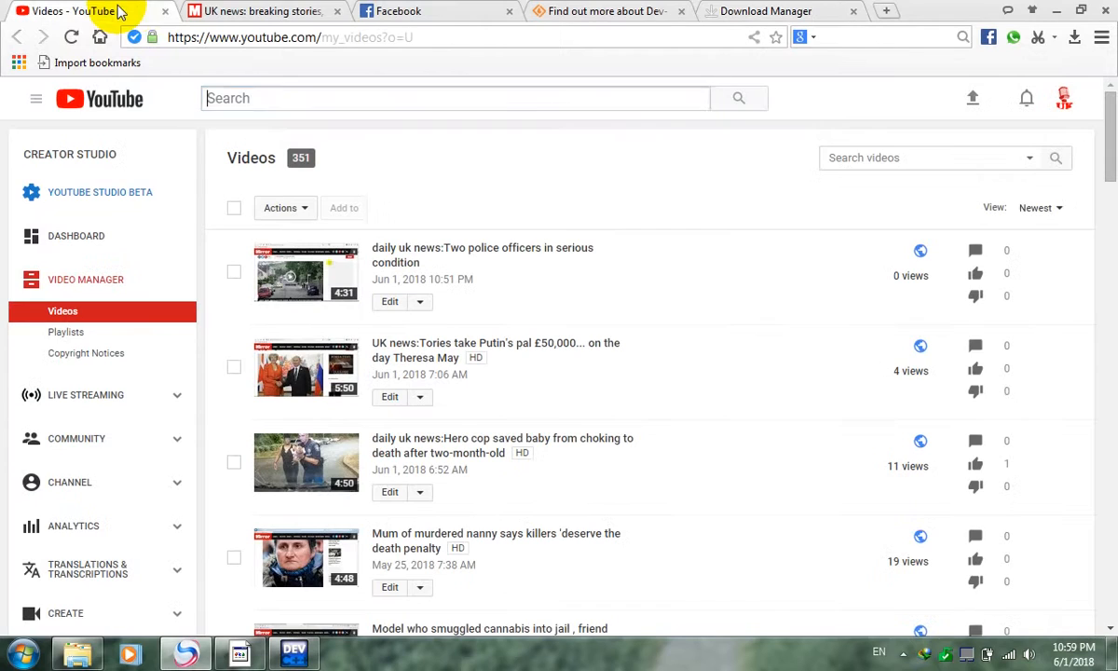
left_click(1064, 100)
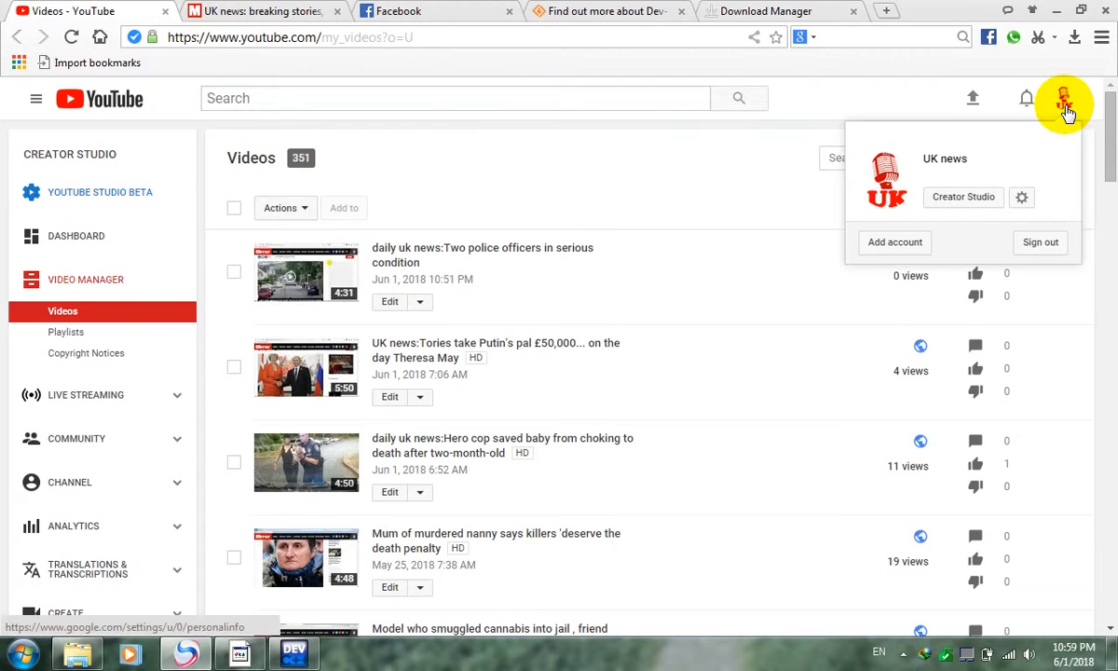
left_click(950, 241)
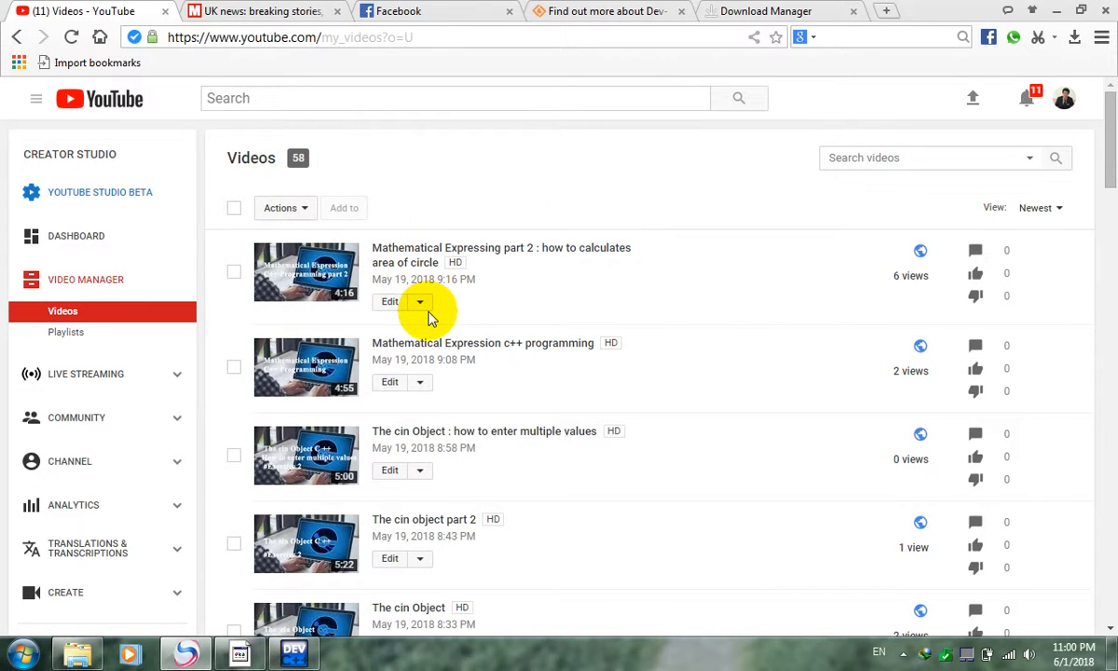
Step: Open the video "Mathematical Expressing part 2 : how to calculates area of circle", pause it and look over its page
left_click(328, 289)
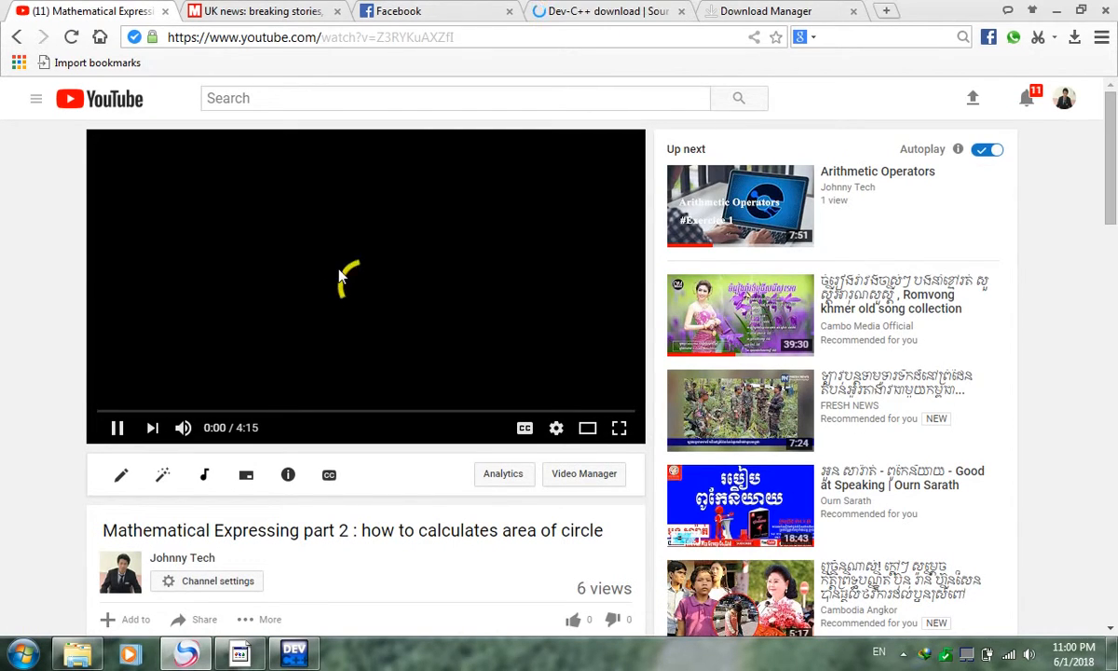
left_click(334, 270)
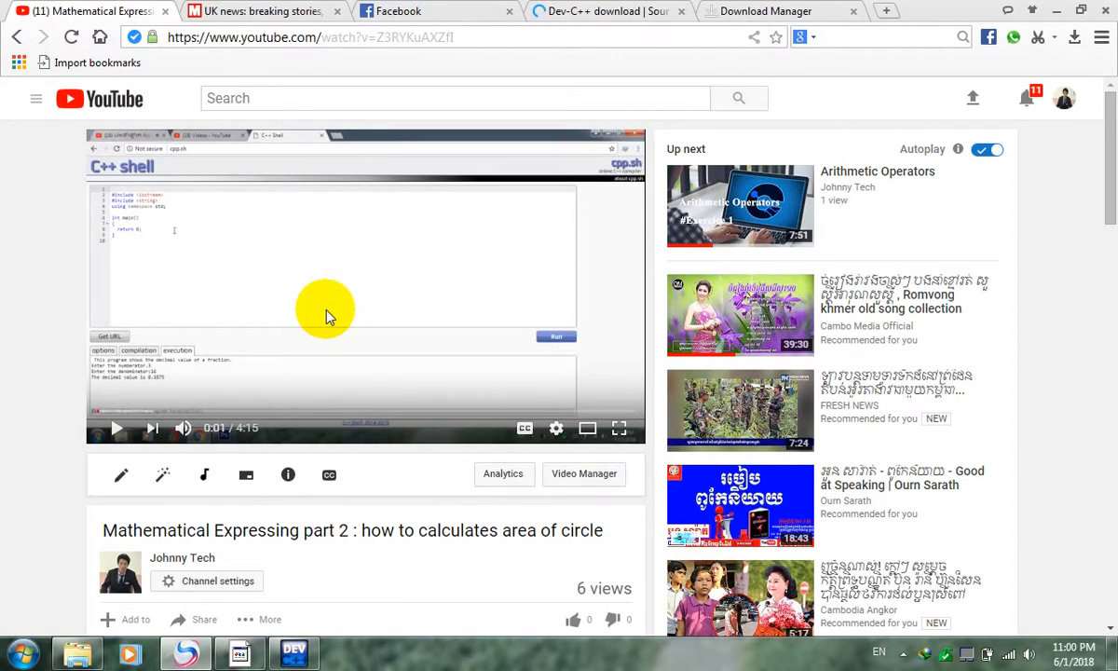
left_click(286, 651)
left_click(286, 649)
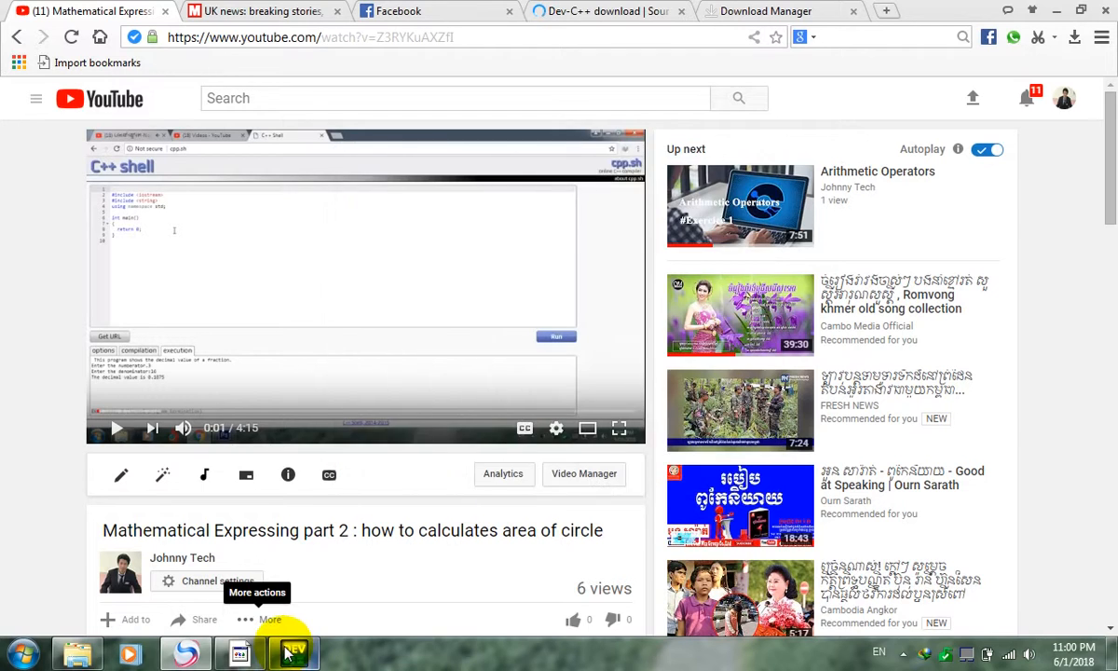
scroll(324, 446, "down", 2)
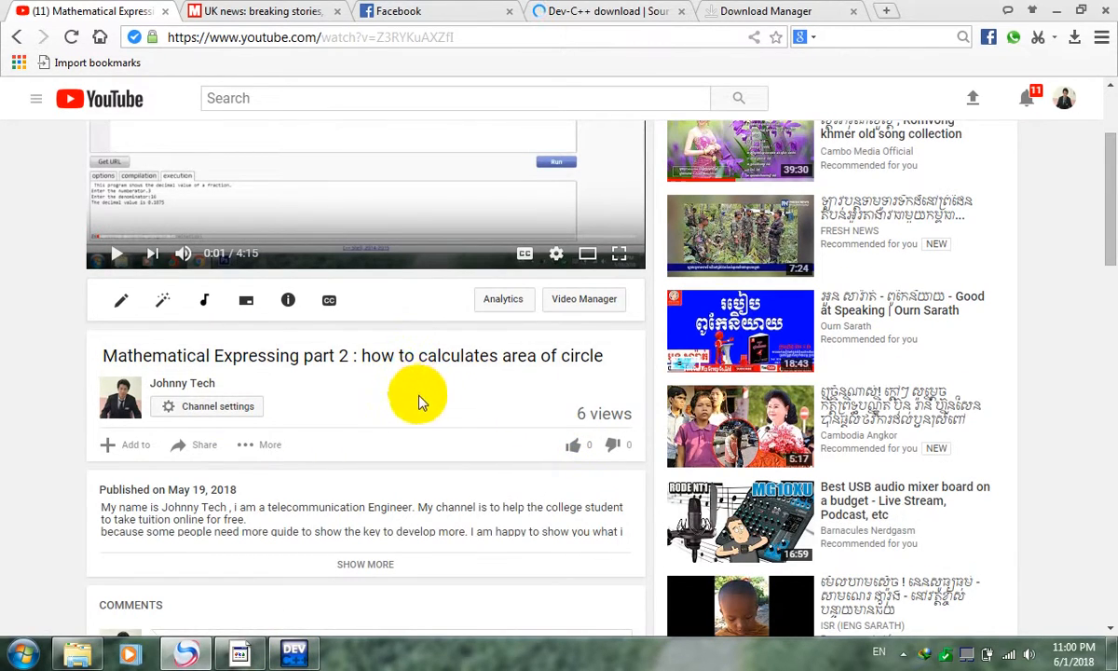
scroll(427, 410, "up", 2)
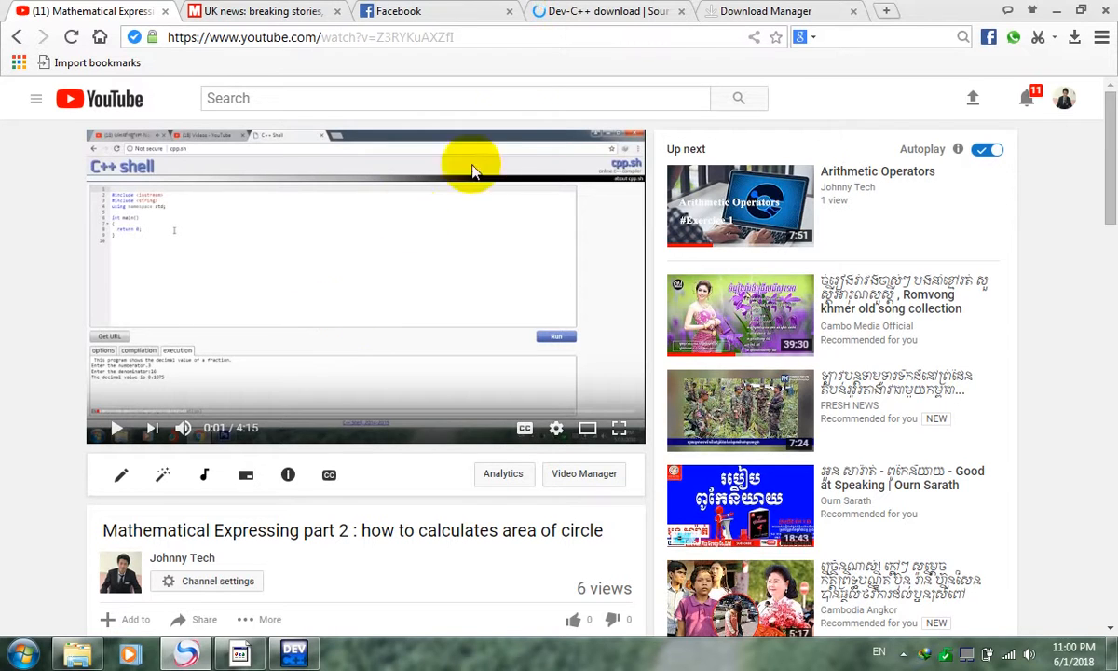
Step: Finish the setup wizard with Run Dev-C++ 5.11 enabled and complete the first-time configuration with English (Original) as the language
left_click(296, 649)
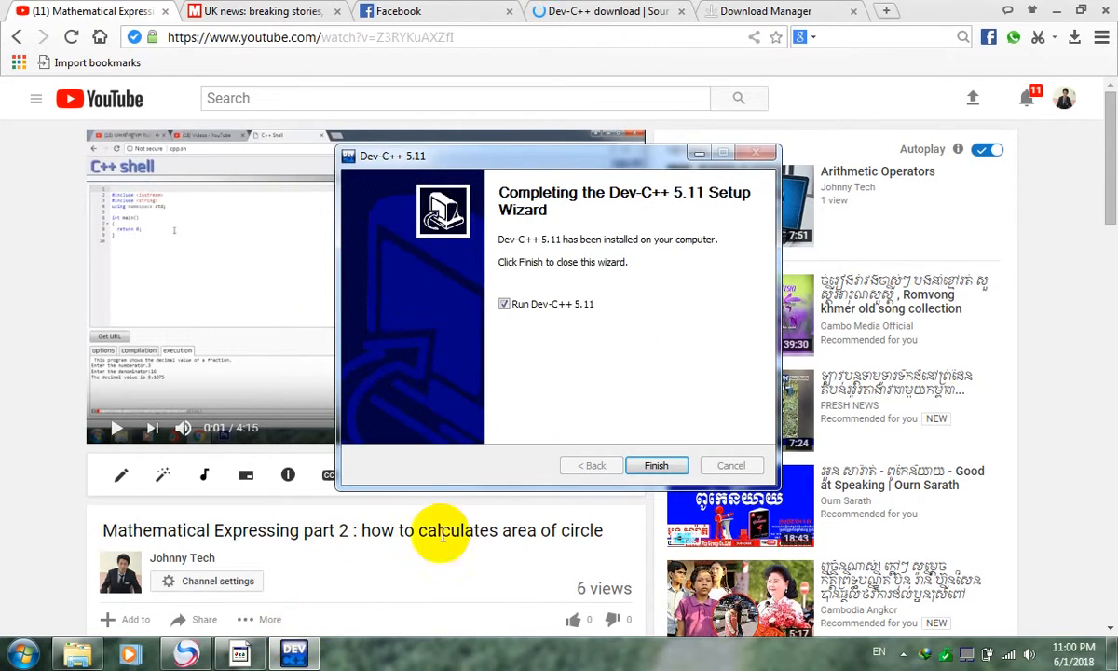
left_click(655, 465)
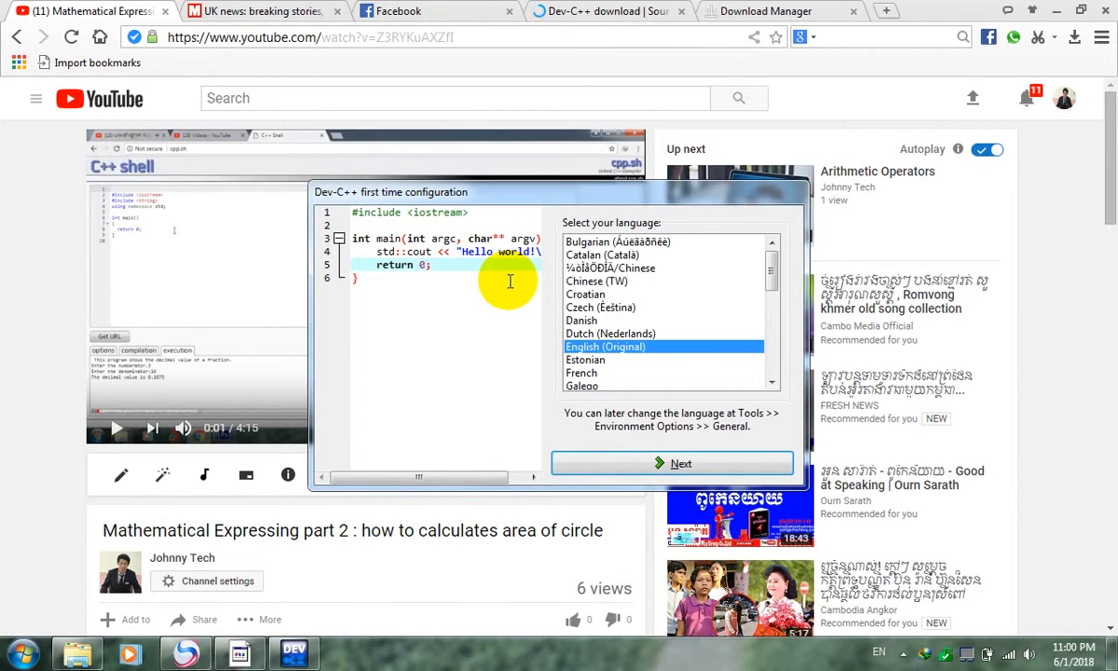
left_click(668, 463)
left_click(666, 464)
left_click(663, 463)
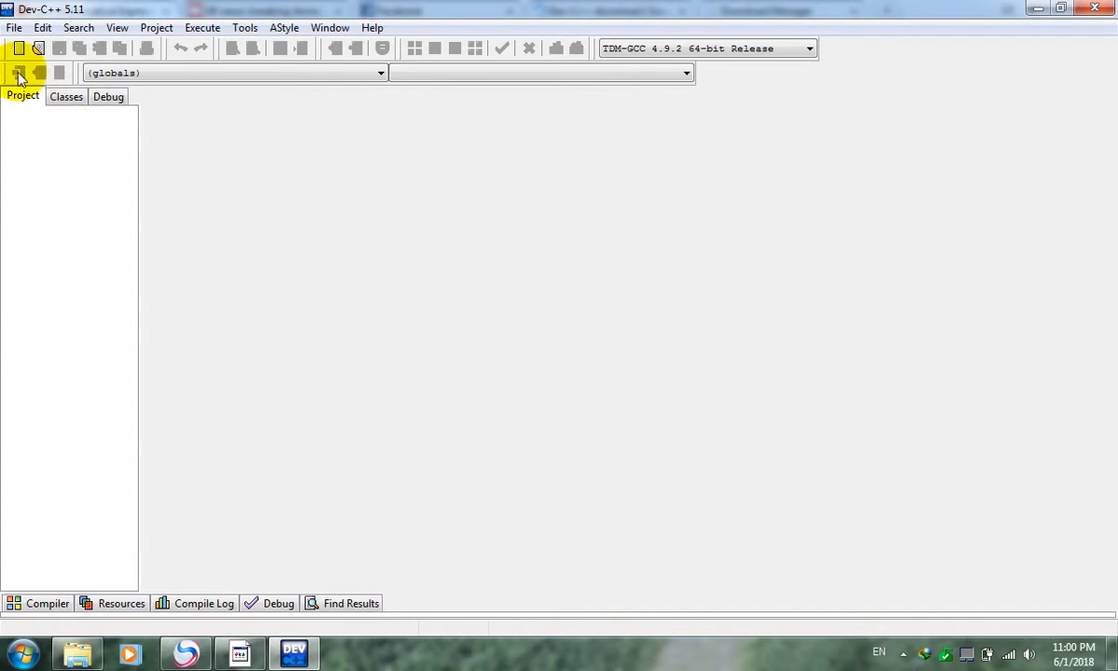
Step: Create a new empty source file
left_click(14, 28)
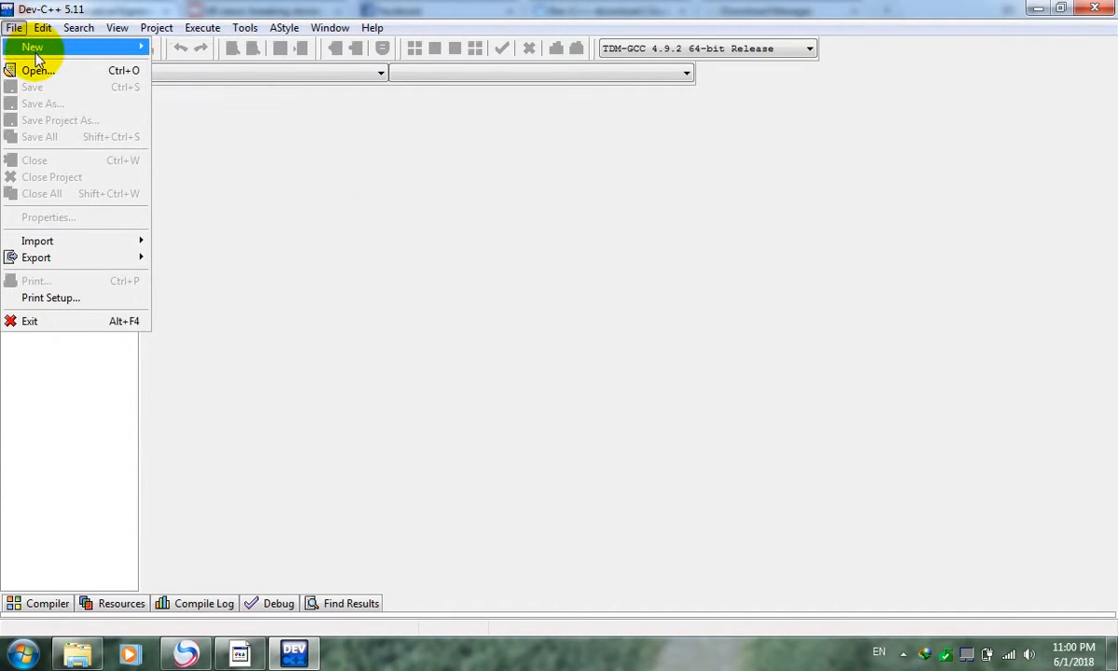
mouse_move(34, 48)
left_click(173, 49)
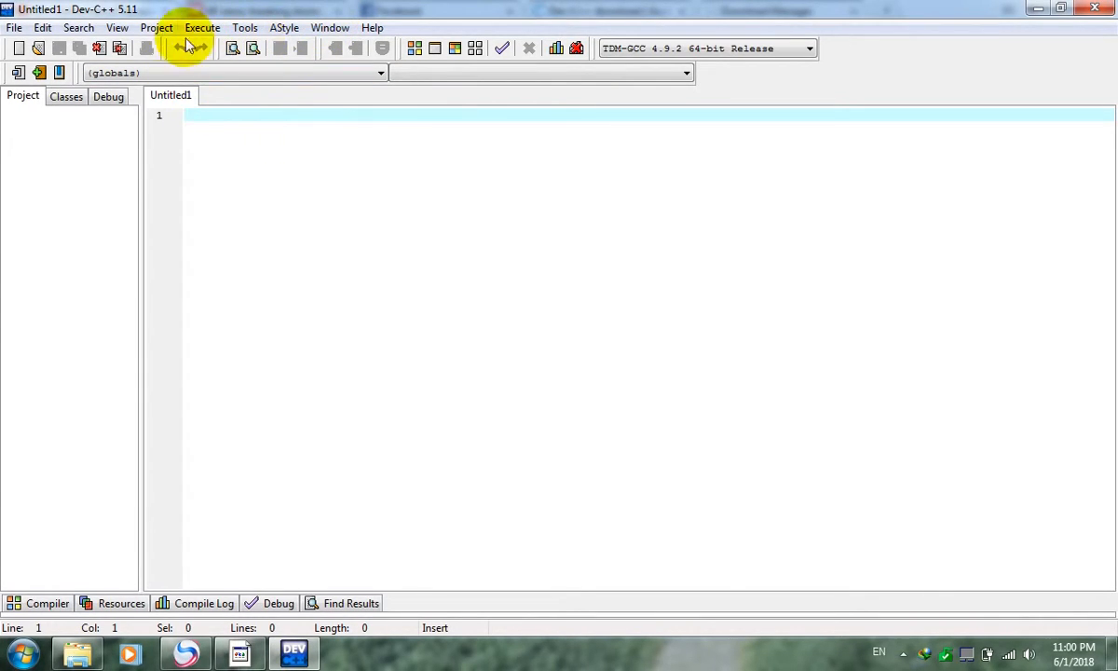
Step: Look through the available editing, file and tool commands, view the Tools Configuration dialog and close it
left_click(44, 29)
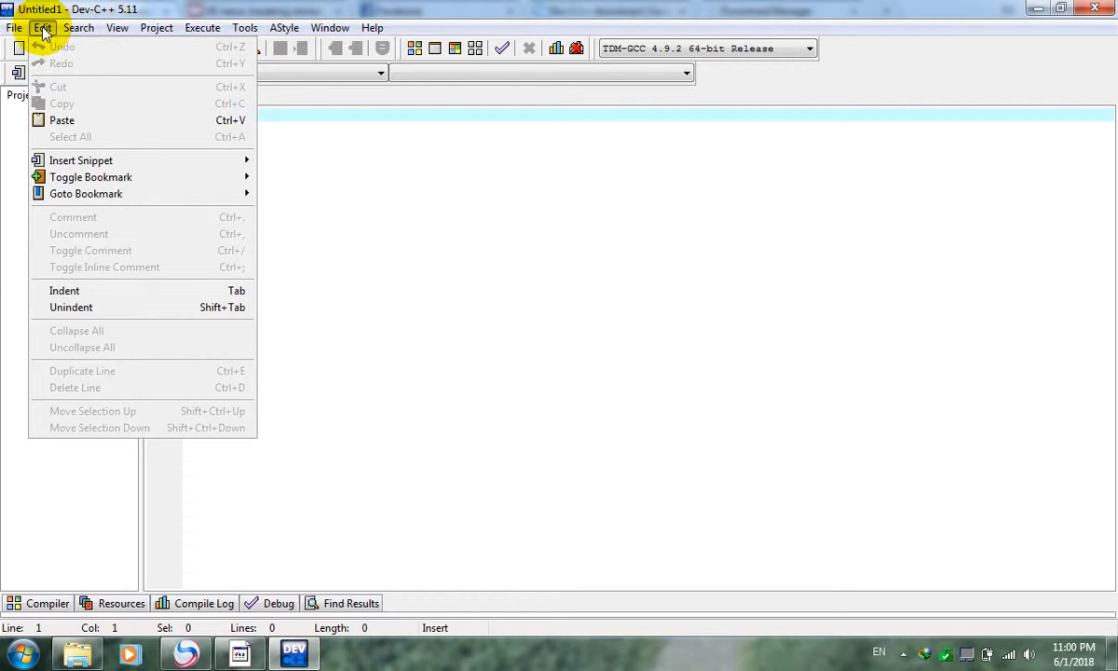
mouse_move(14, 29)
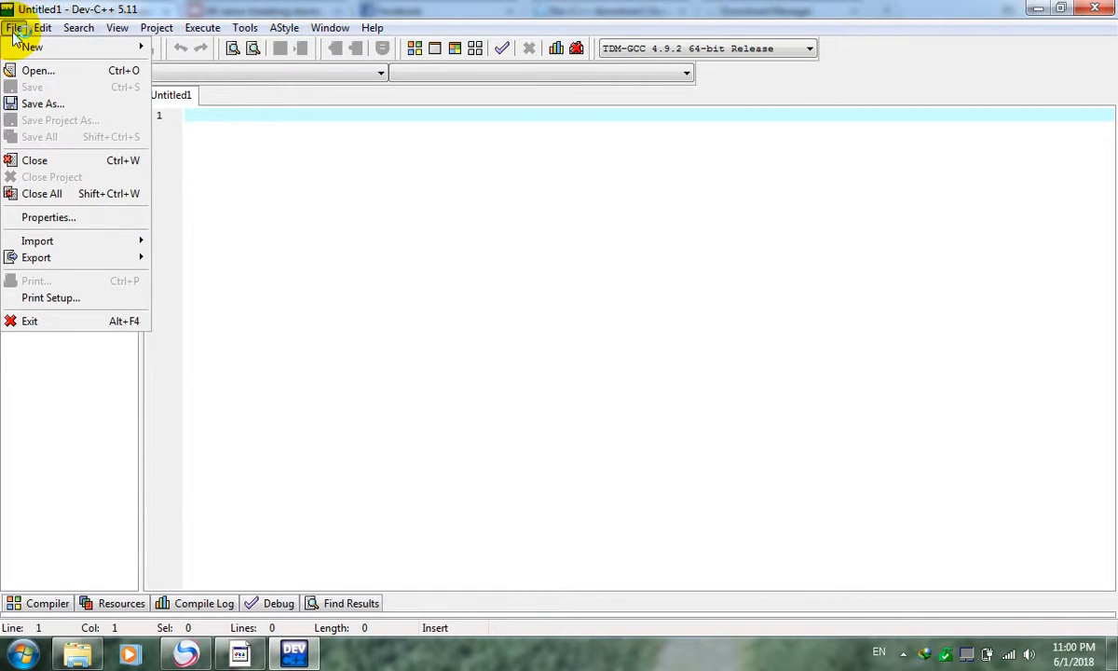
mouse_move(244, 27)
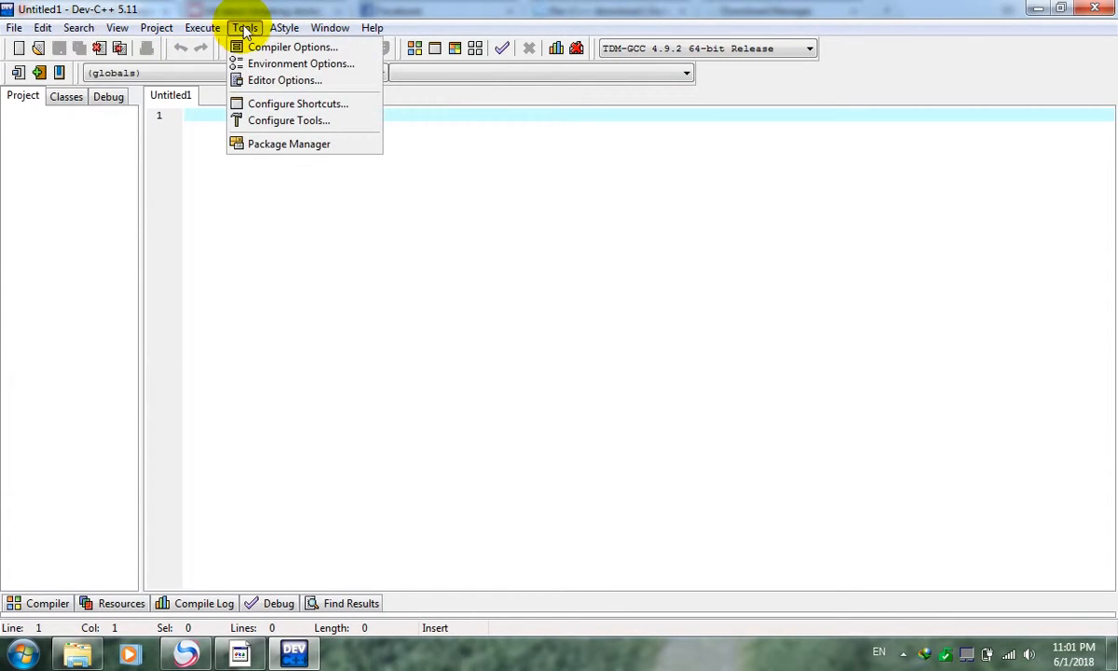
left_click(276, 121)
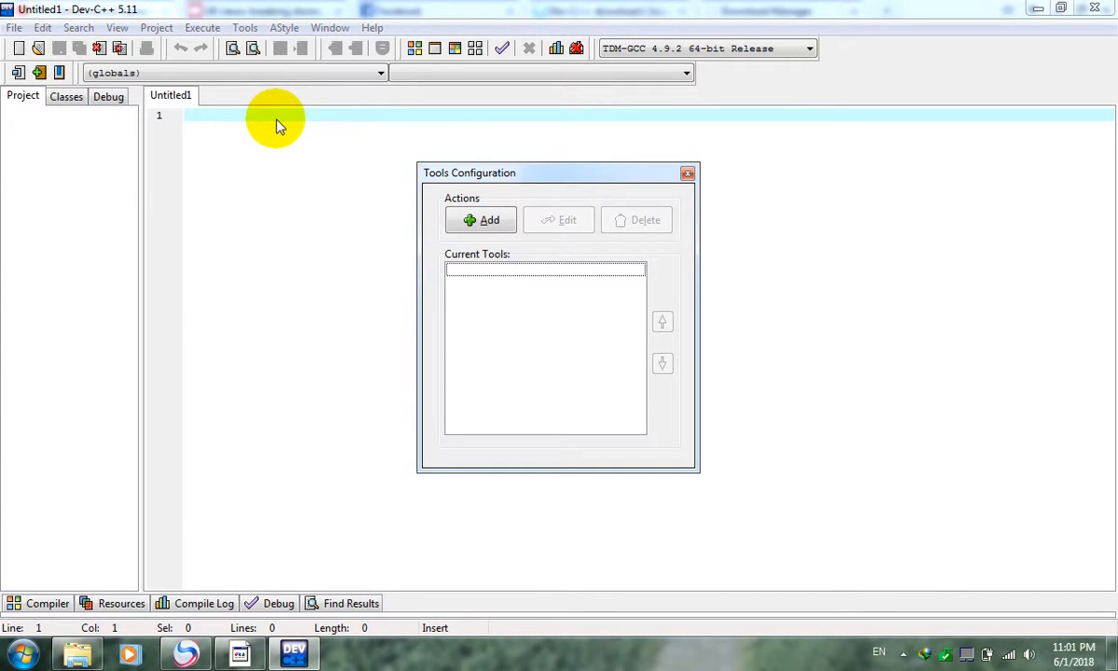
left_click(687, 175)
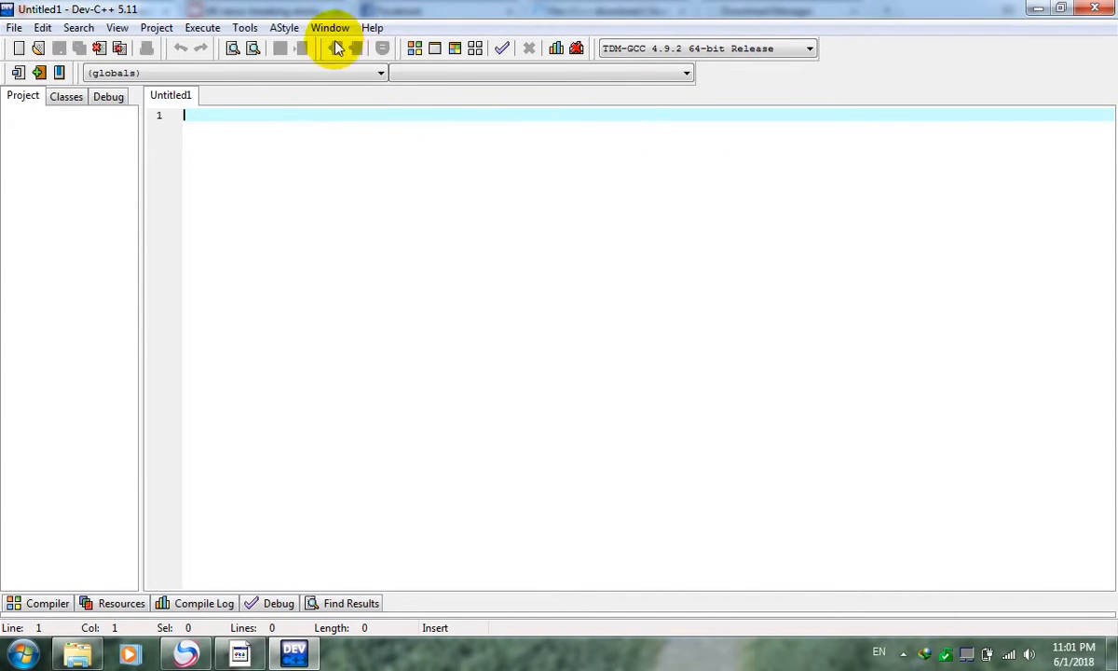
Step: Examine the Environment Options, including the Directories, External Programs, File Associations and General settings
left_click(245, 28)
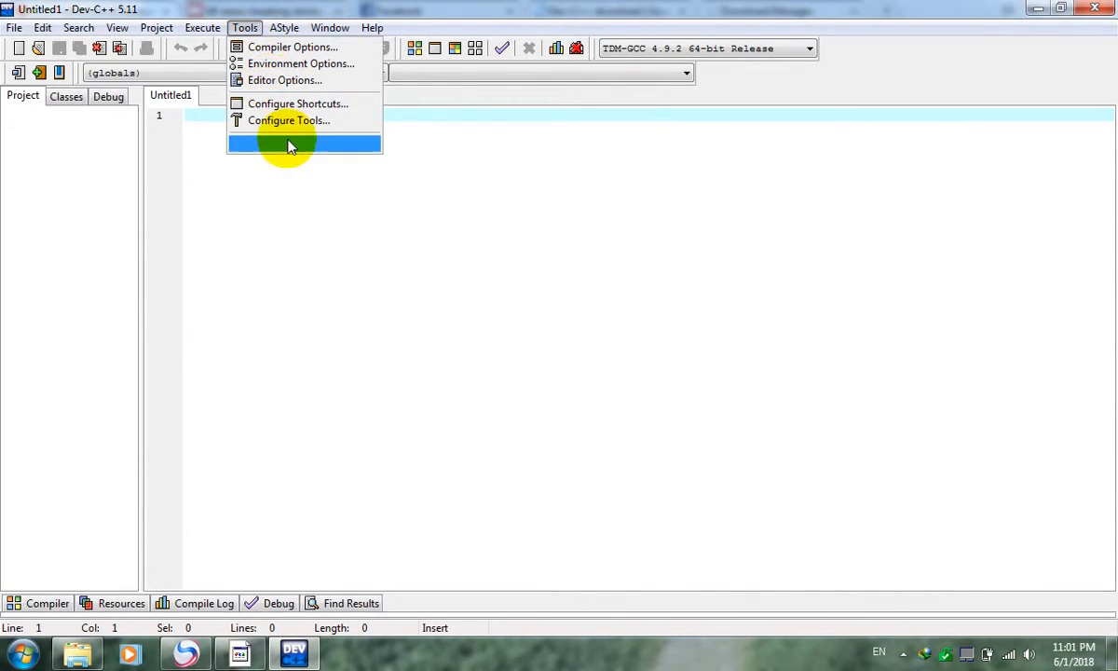
left_click(280, 65)
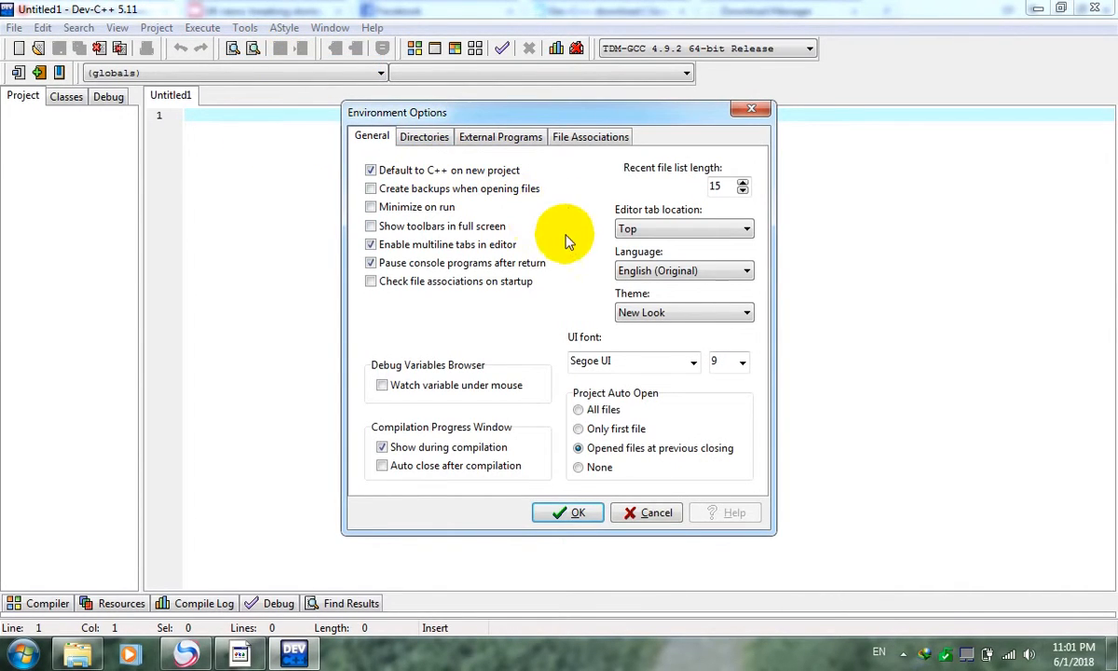
left_click(424, 138)
left_click(493, 139)
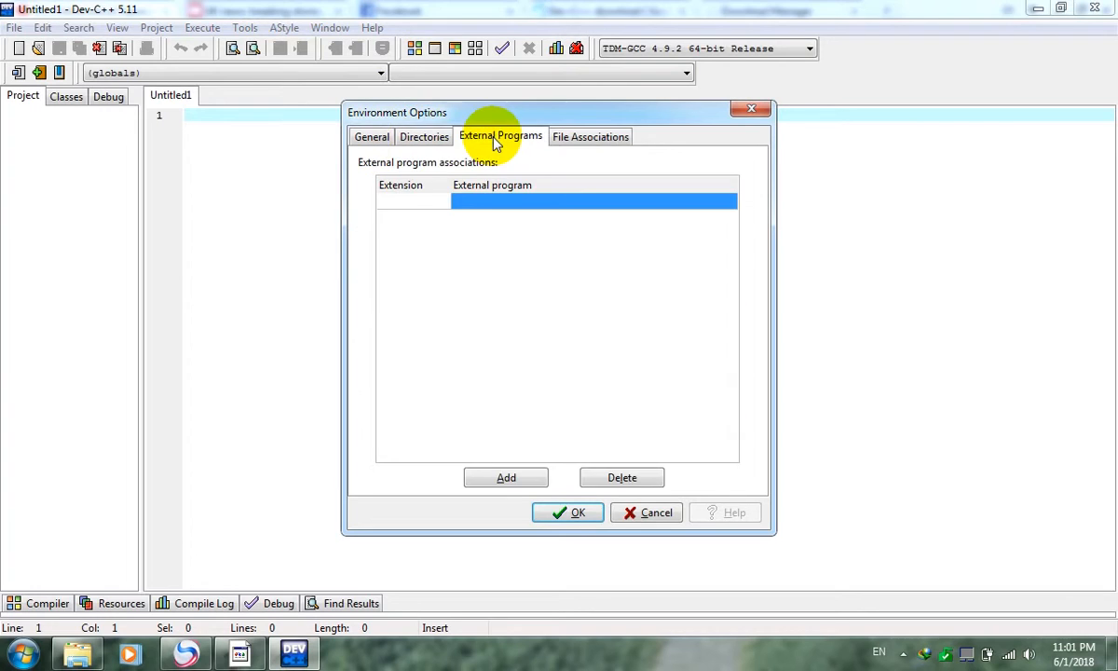
left_click(580, 138)
left_click(500, 139)
left_click(372, 138)
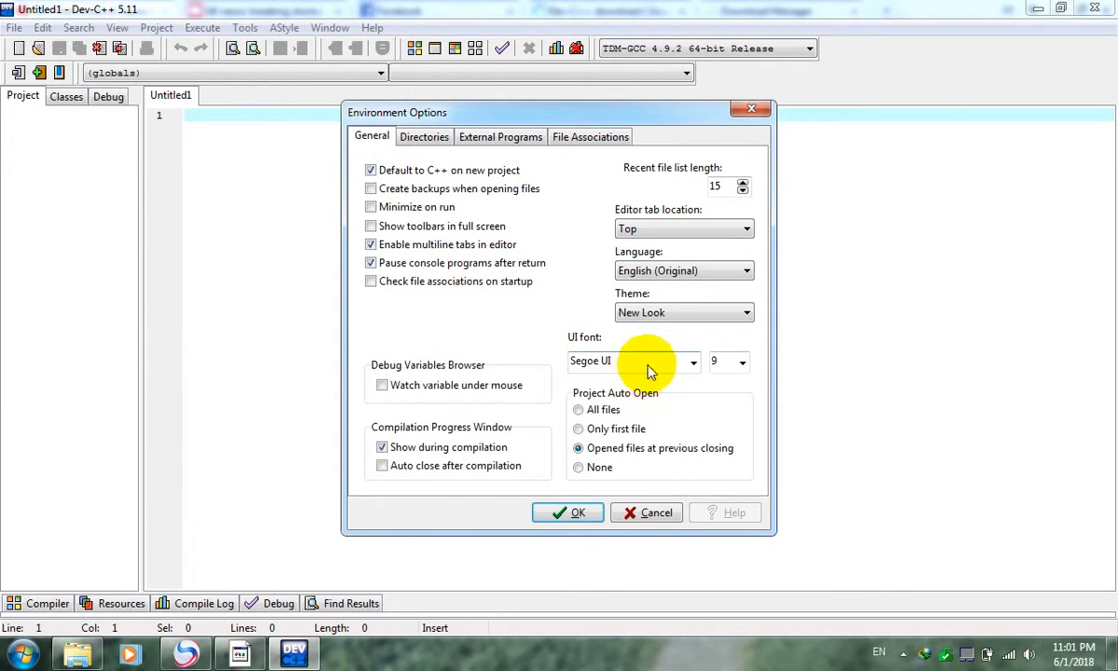
Step: Set the recent file list length to 18 and accept the Environment Options
left_click(742, 183)
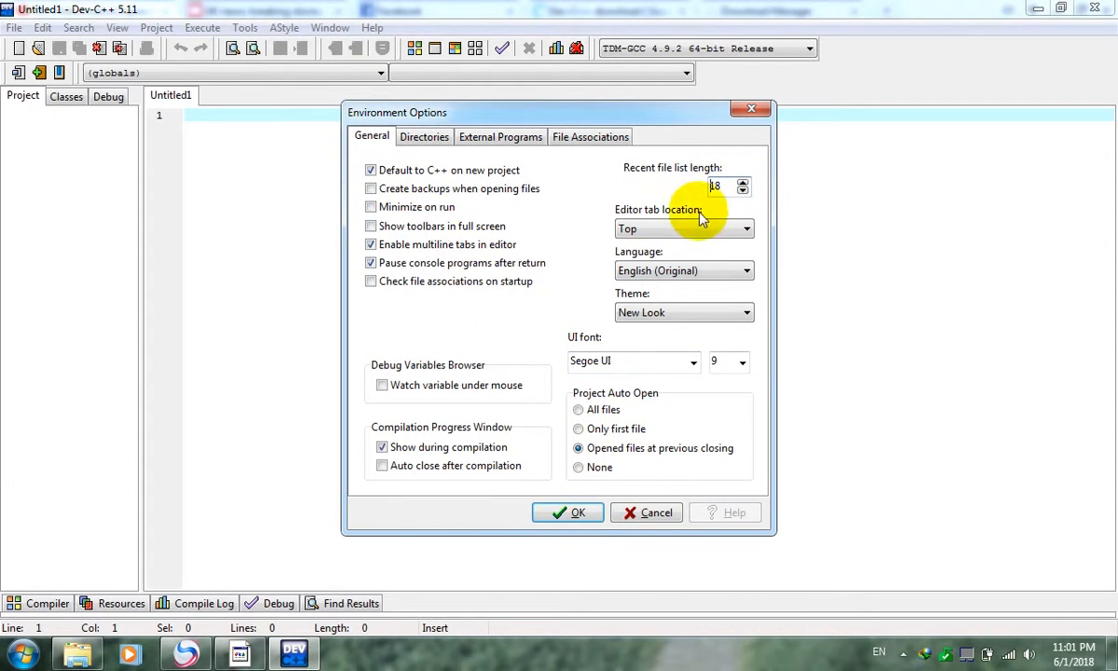
left_click(564, 513)
Step: Start a comment on the first line of the source file reading "//This is a"
type("c")
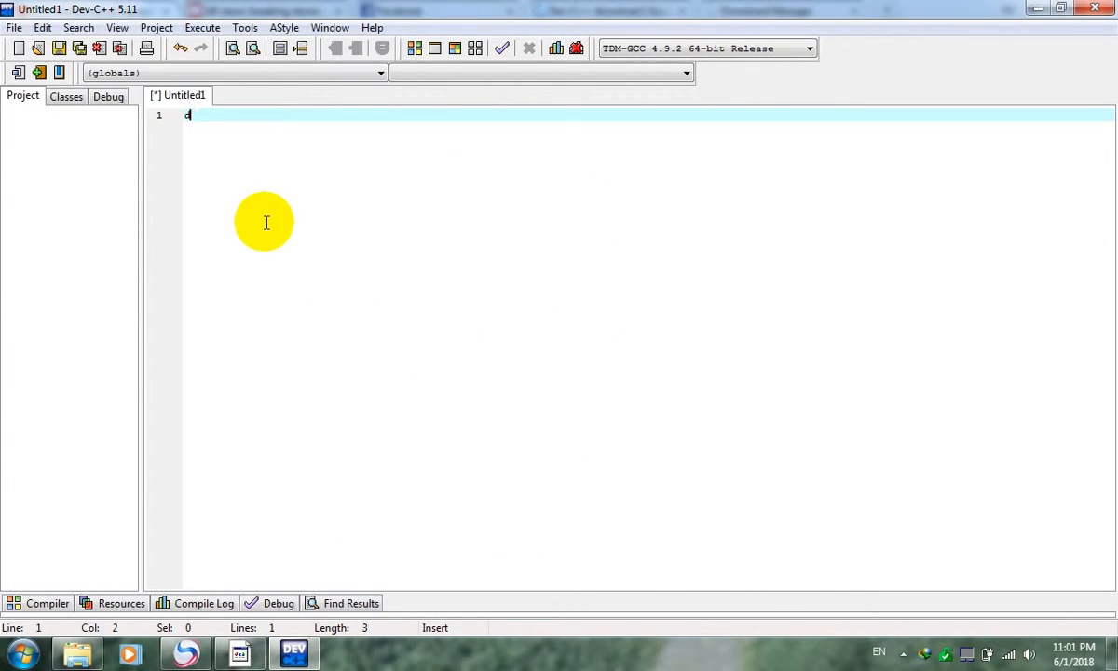
key("BackSpace")
type("/")
type("/This is ")
type("a si")
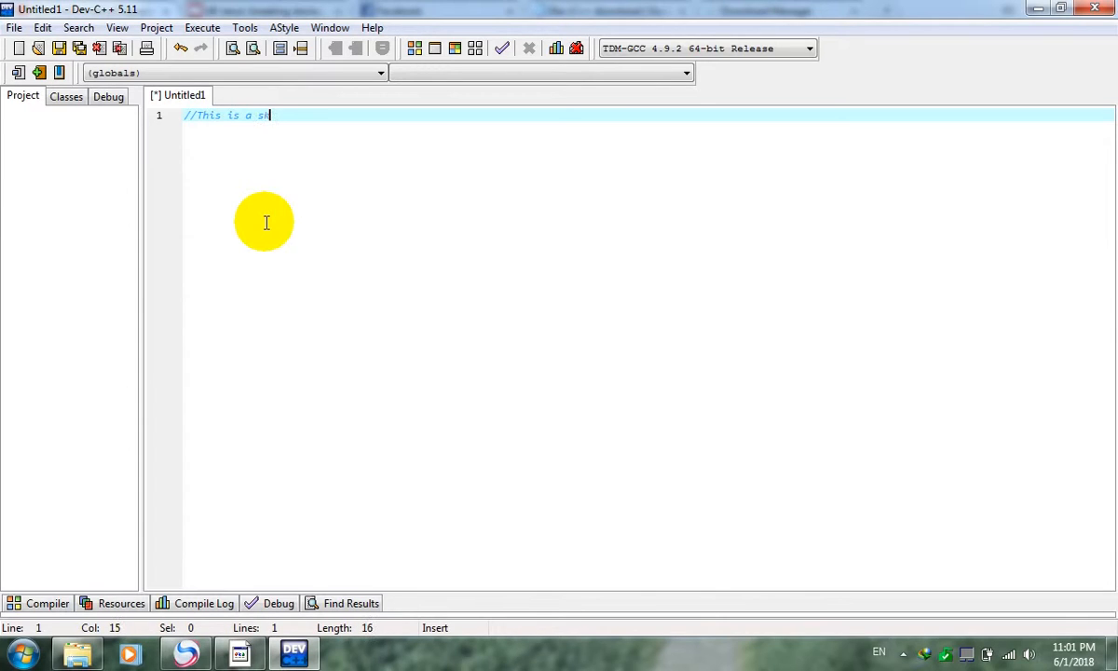
type("e")
key("Insert")
key("F11")
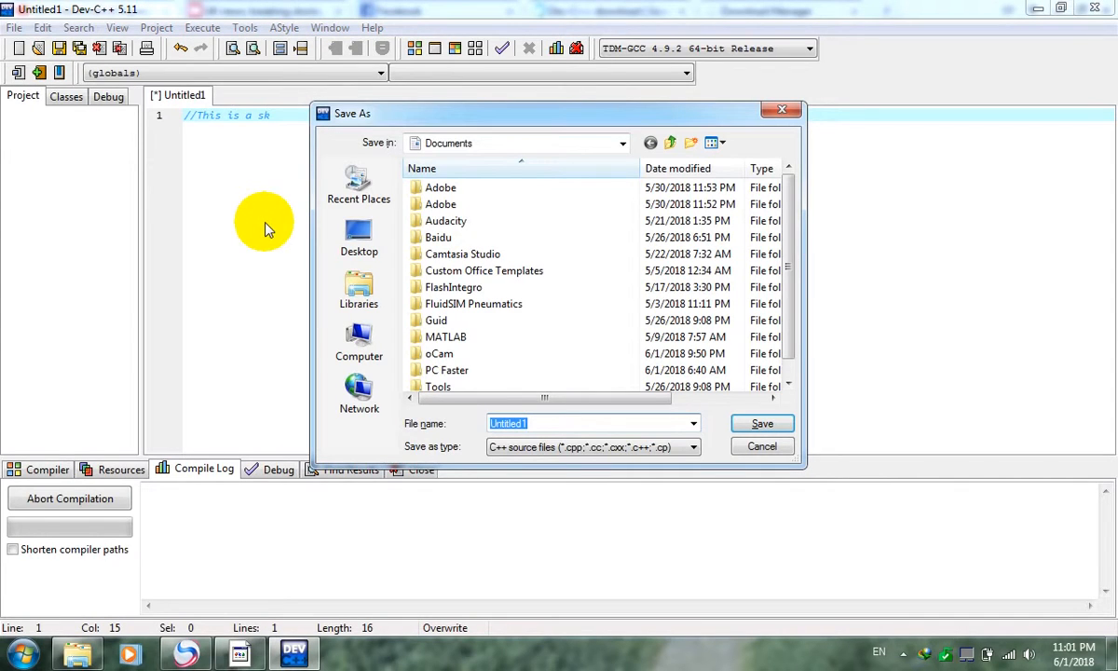
left_click(762, 424)
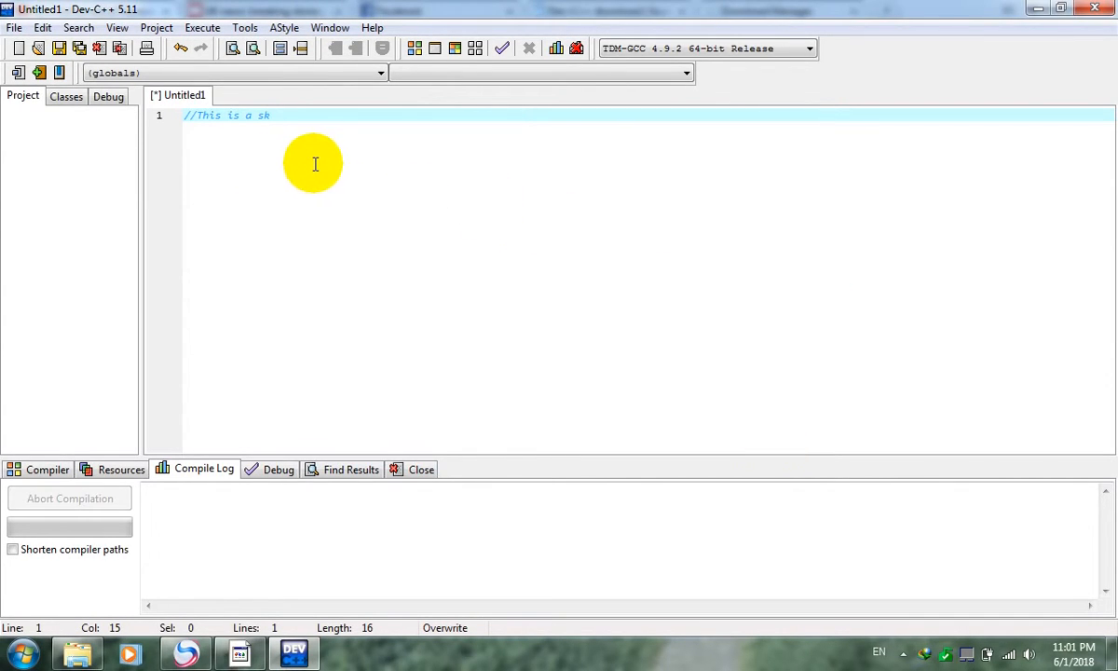
key("Insert")
Step: Complete the first-line comment as "//This is a smiple prgram"
key("BackSpace")
type("mall")
key("BackSpace")
key("BackSpace")
type("ple prgra")
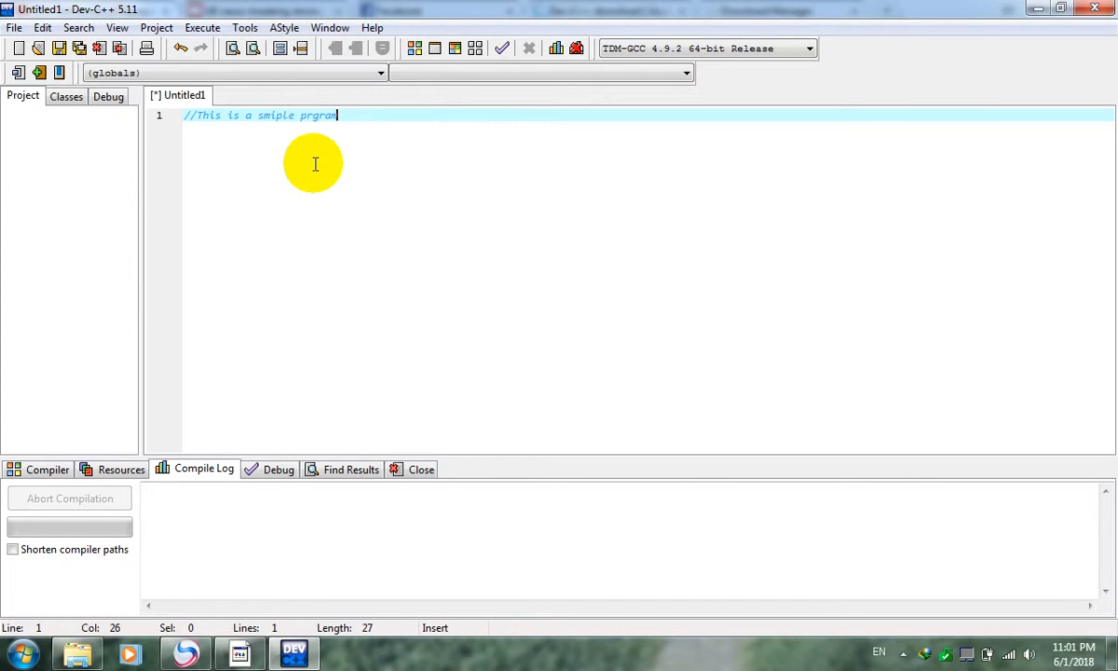
type("m")
Step: Add the directive #include<iostream> on the line below the comment
key("Return")
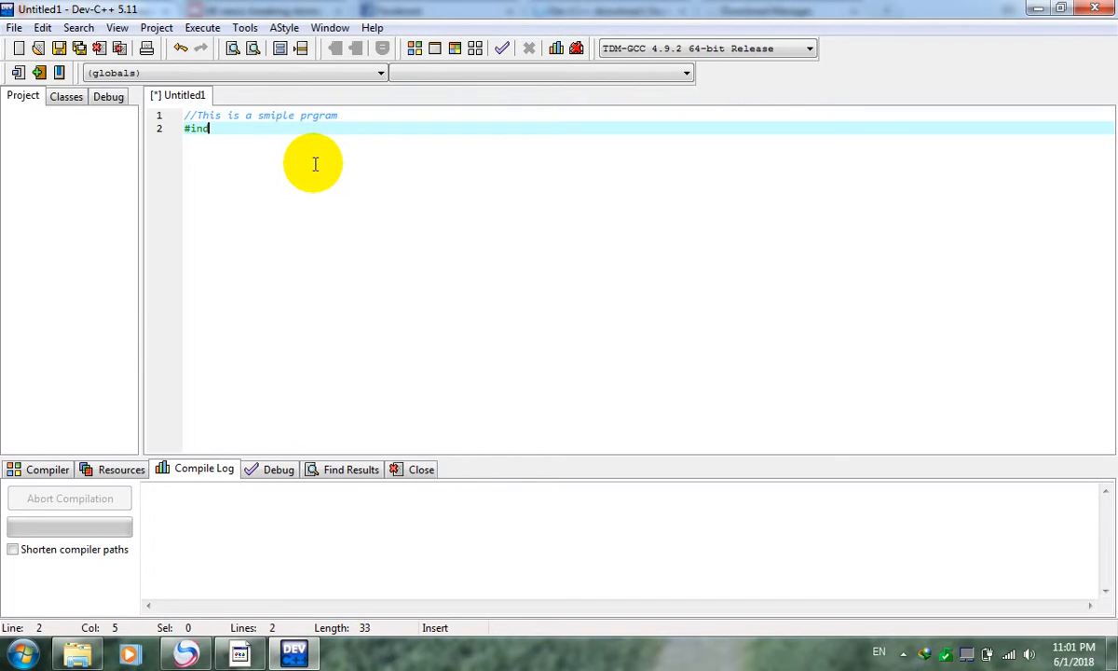
type("#include")
type("<i")
type("ostream>")
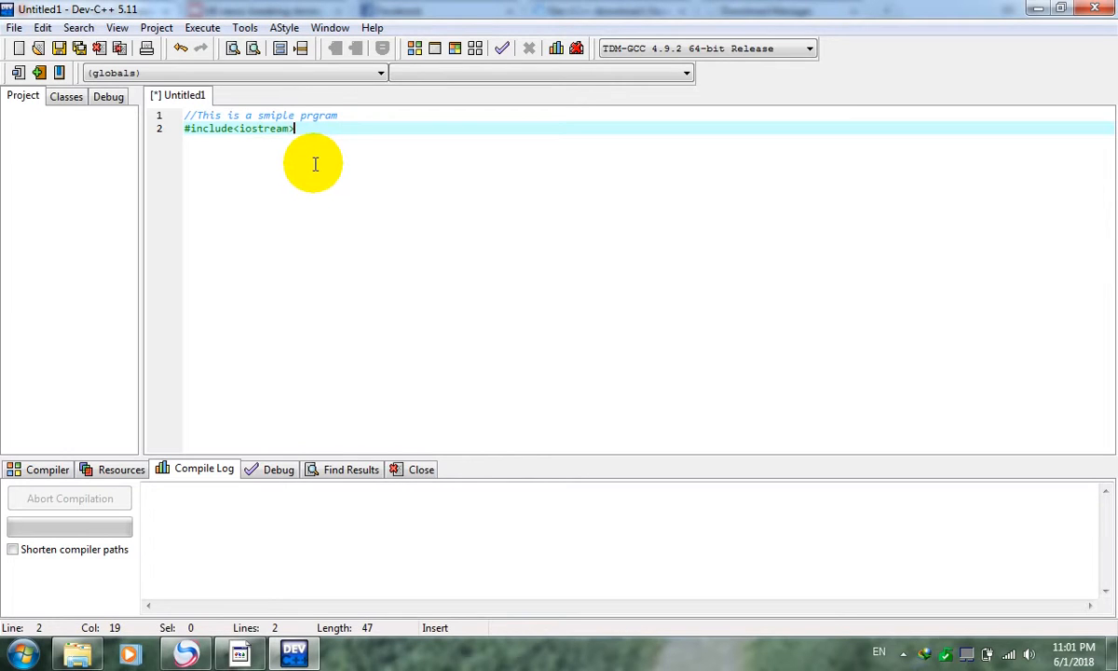
key("Return")
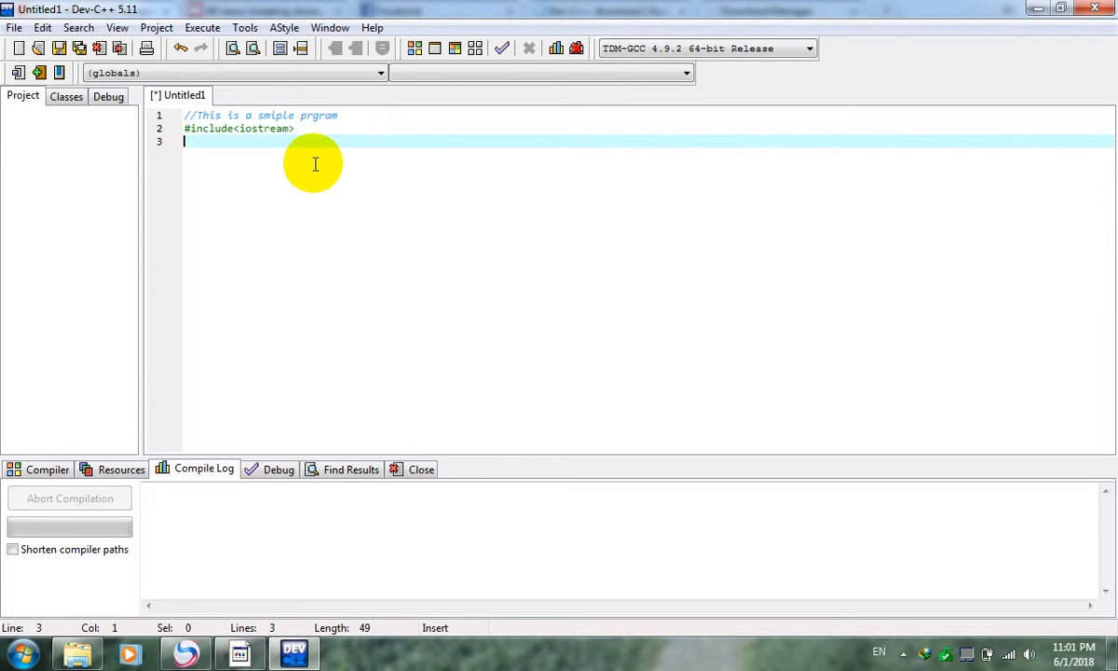
Step: Write "using namepsace std;" under the include directive and leave a blank line after it
type("s")
key("BackSpace")
type("using namepsac")
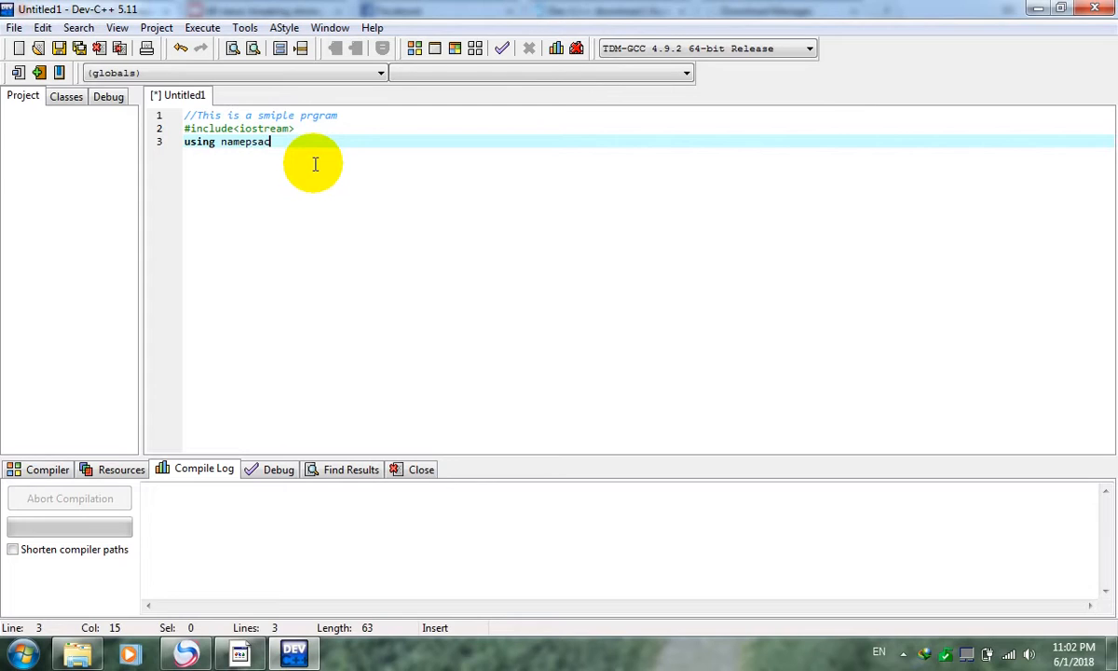
type("e std;")
key("Return")
key("Return")
Step: Create the function int main(){ } containing the statement return 0;
type("in ")
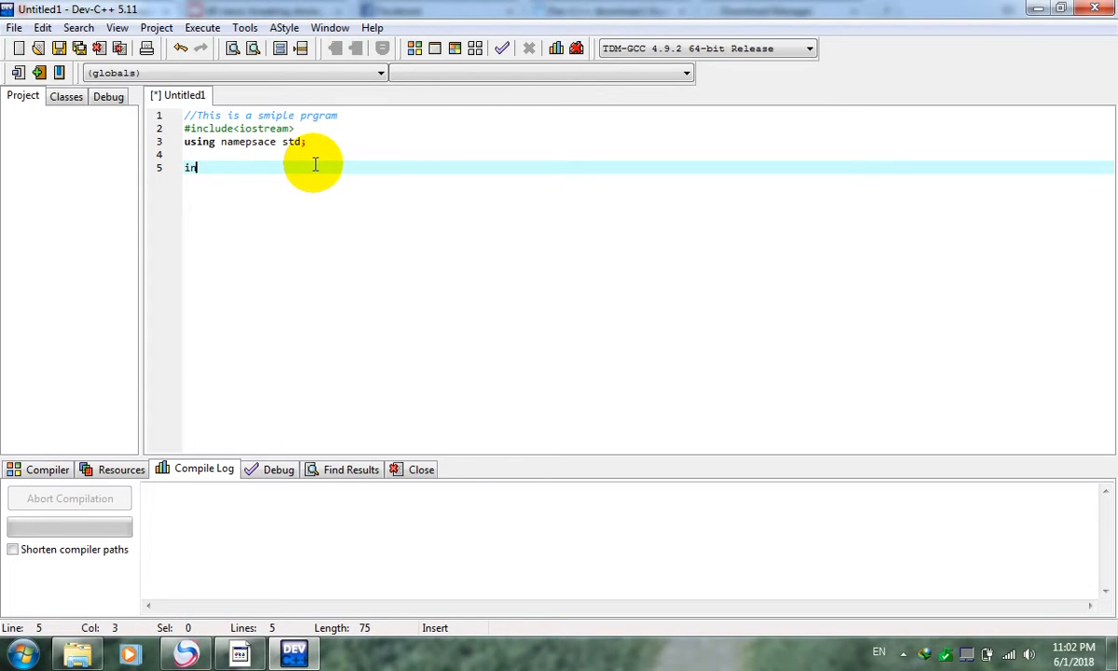
type("t main()")
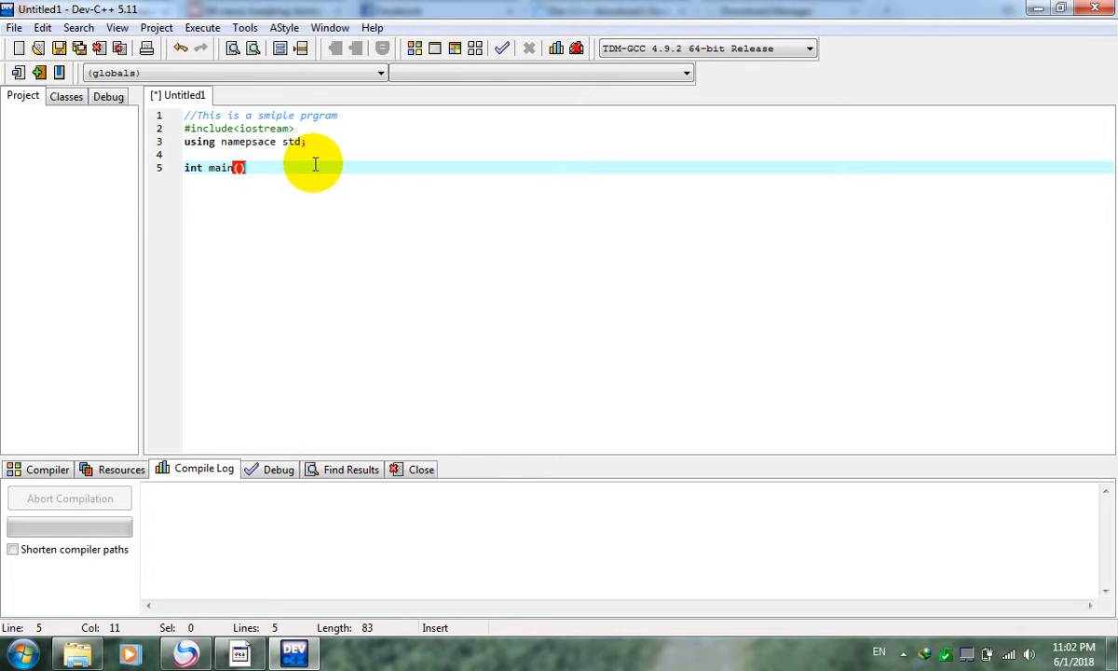
type("{")
key("Return")
type("re")
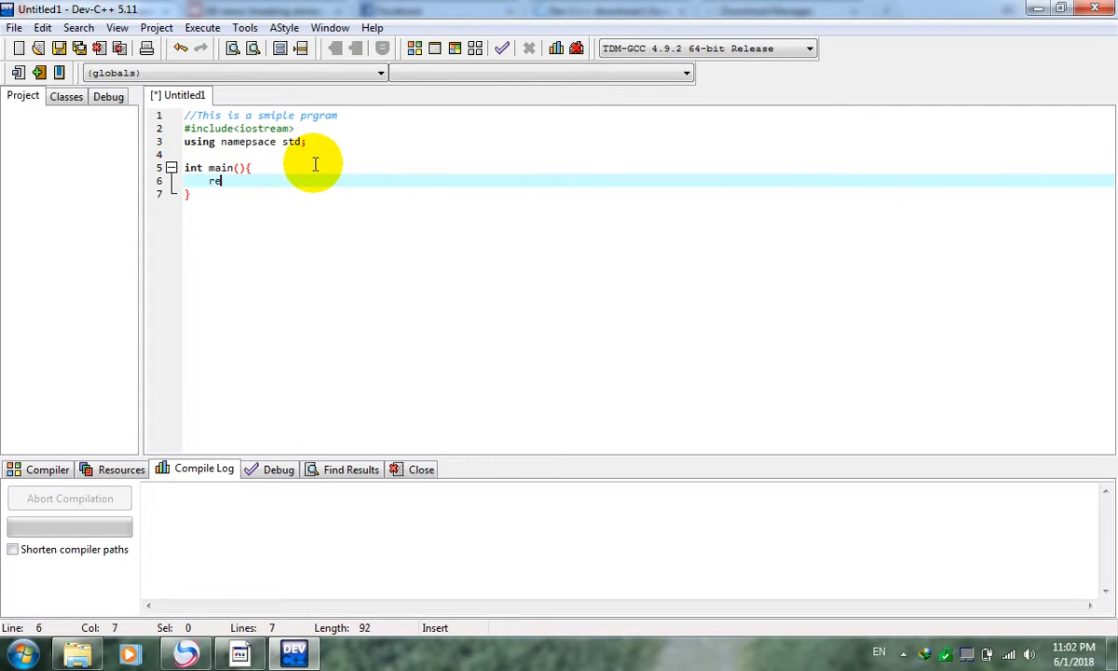
type("turn 0;")
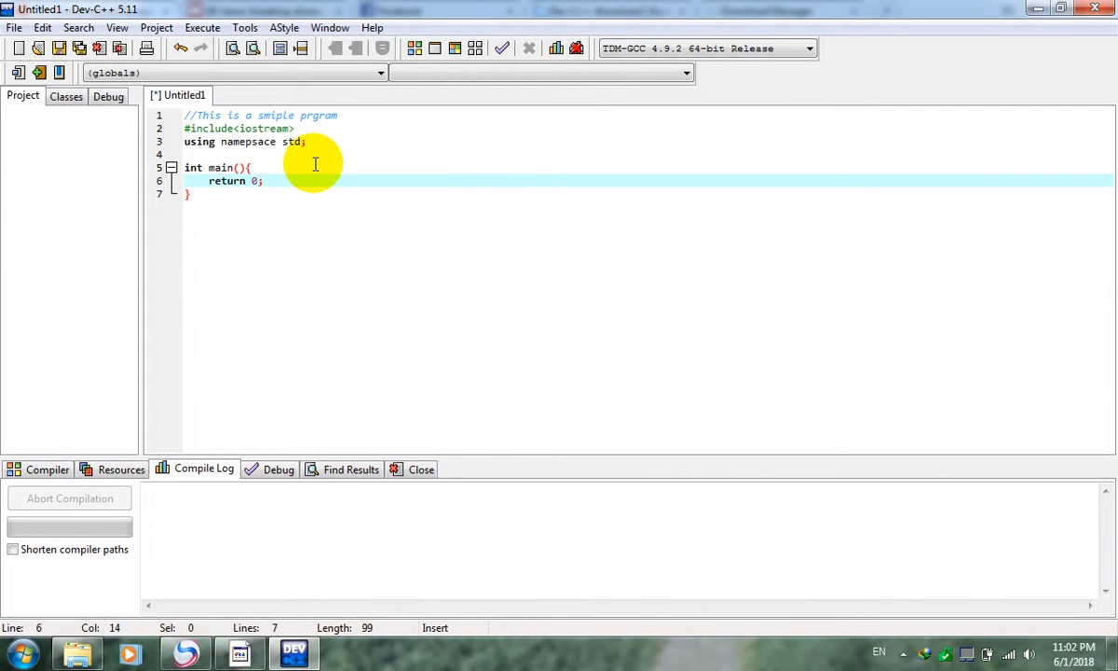
Step: Insert the statement cout << "Hell world! "; above the return statement in main
left_click(315, 164)
key("Return")
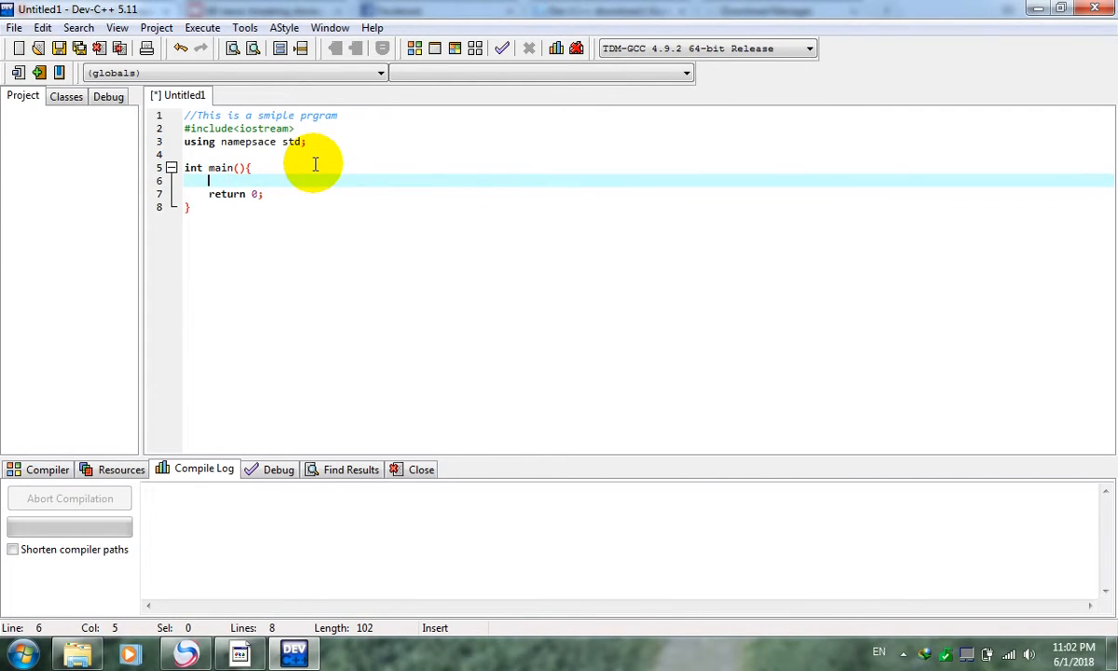
type("cout <<")
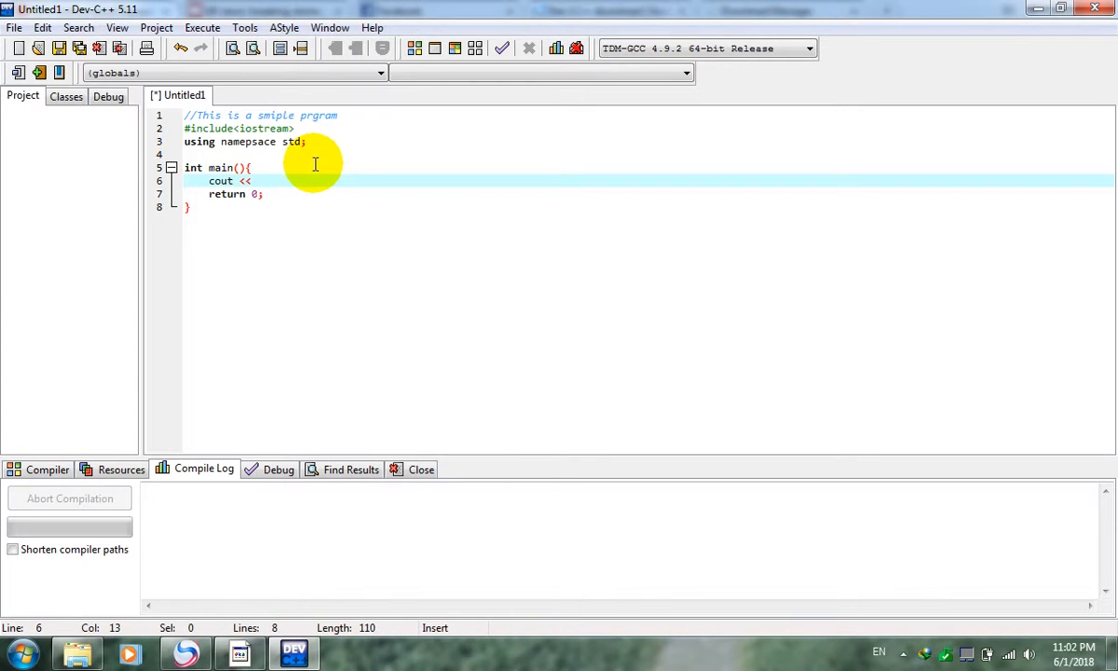
type(" \"H")
key("BackSpace")
key("BackSpace")
type("\"fjdk")
key("BackSpace")
key("BackSpace")
key("BackSpace")
type("ello ")
type("wor")
type("d")
type("!")
key("Right")
type(";")
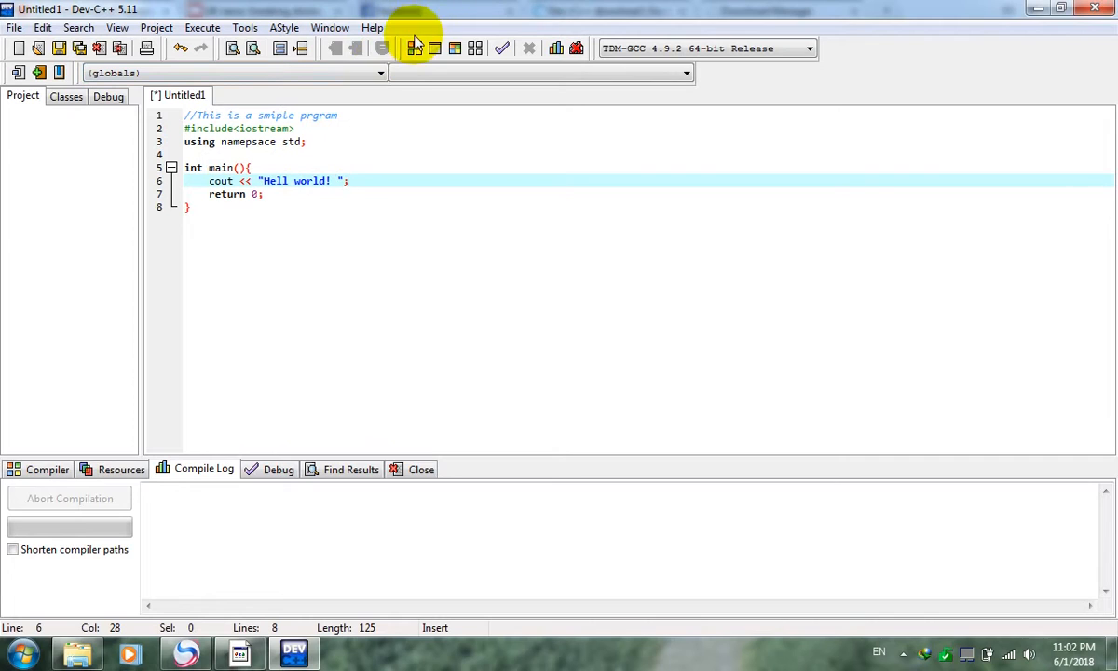
Step: Run the program, agree to compile it, and save the source file as app in the Documents folder
left_click(203, 29)
left_click(211, 63)
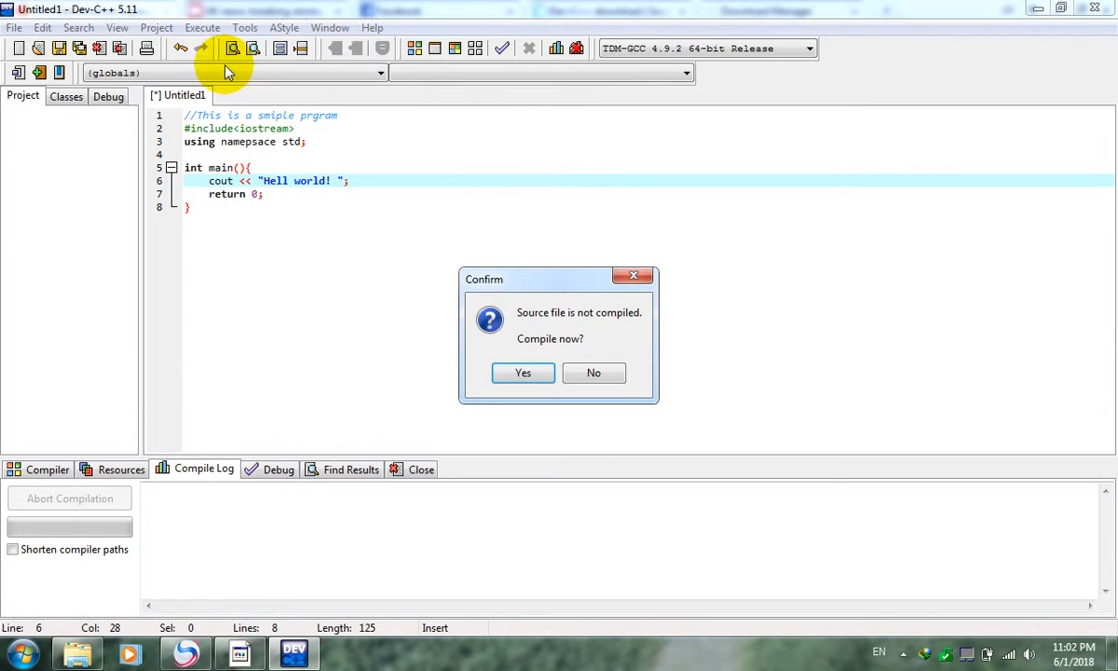
left_click(523, 373)
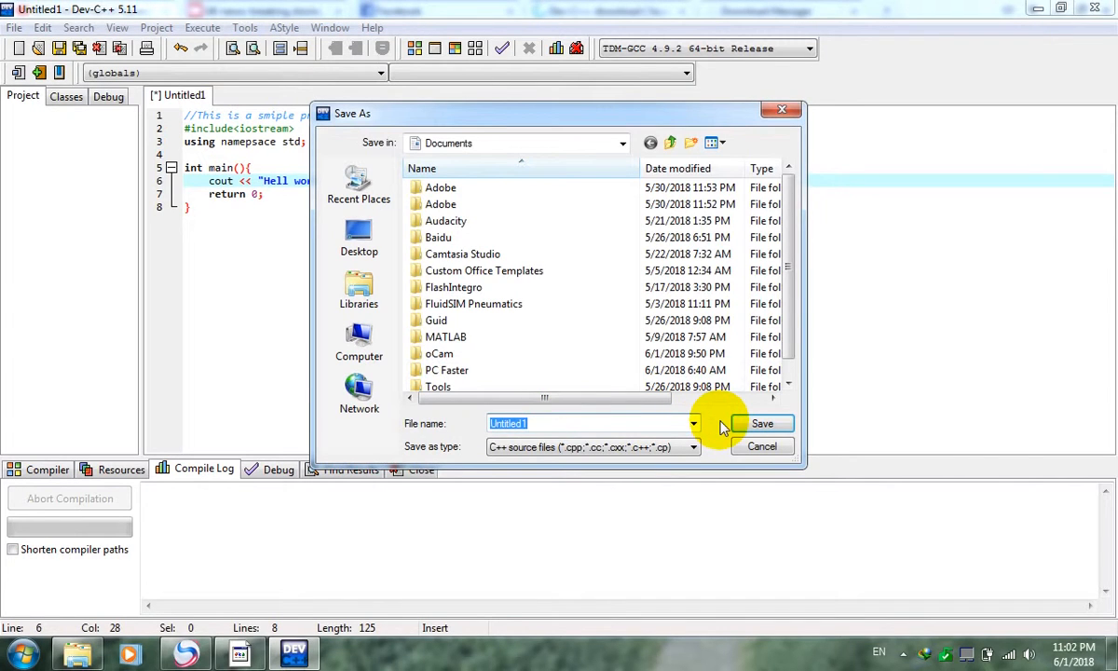
type("a")
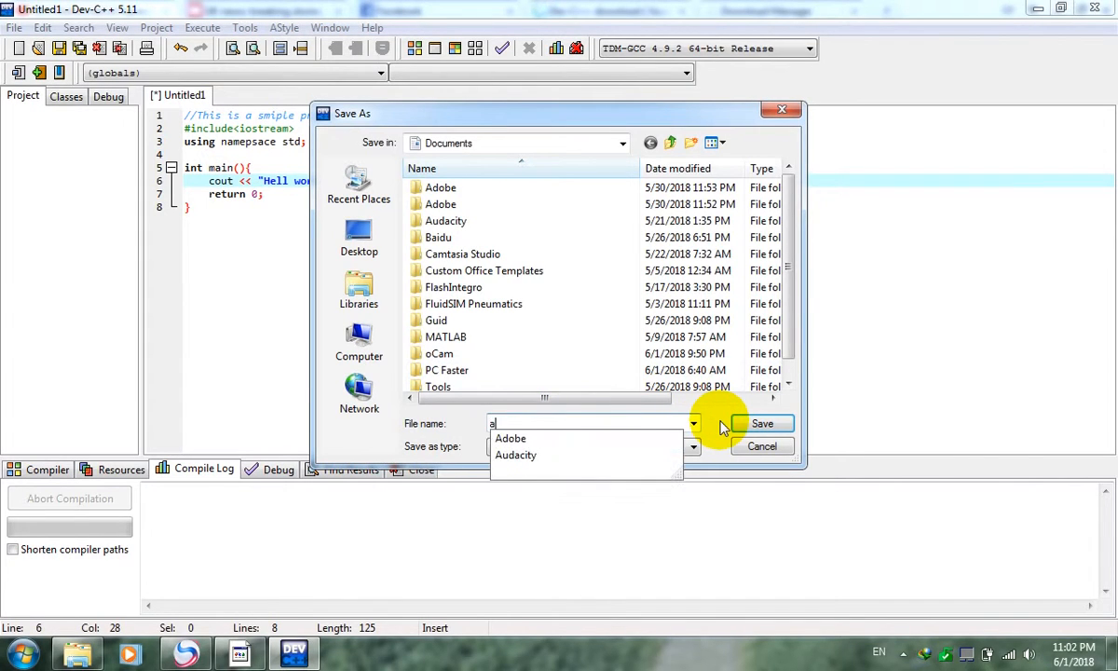
type("pp")
key("Return")
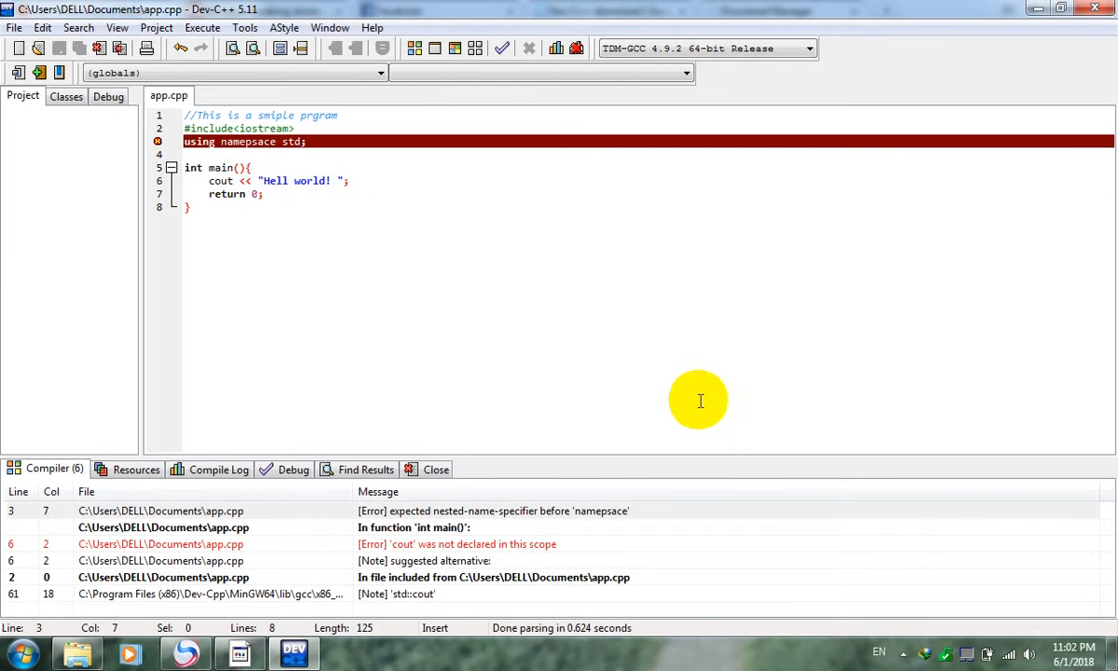
Step: Correct the misspelled keyword on line 3 so that it reads using namespace std;
left_click(191, 154)
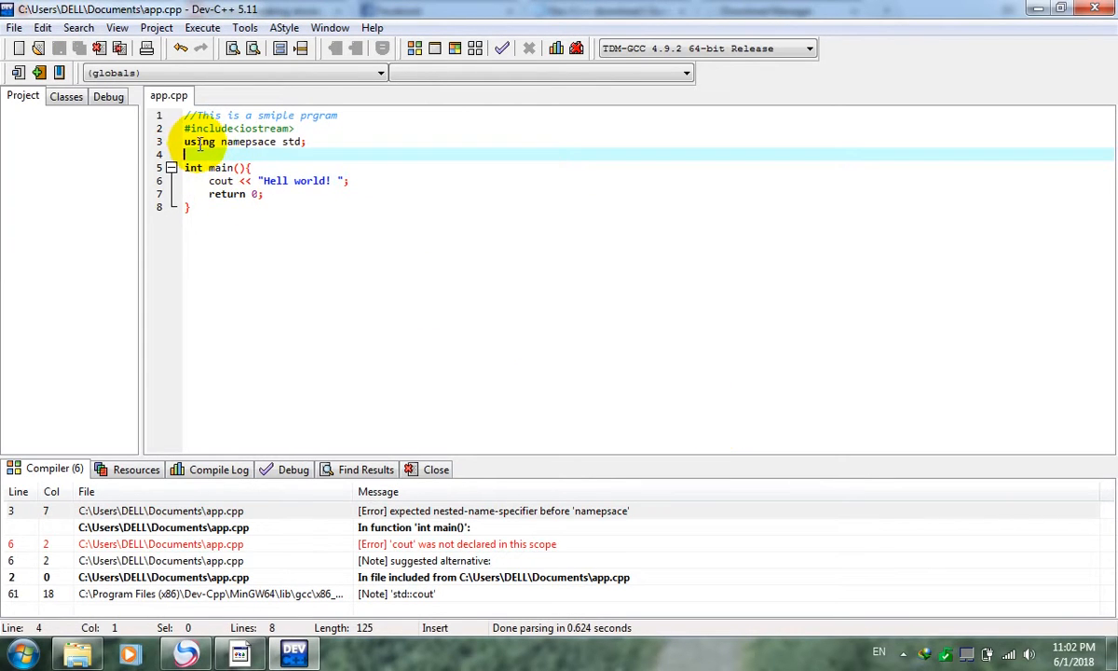
left_click(258, 142)
key("BackSpace")
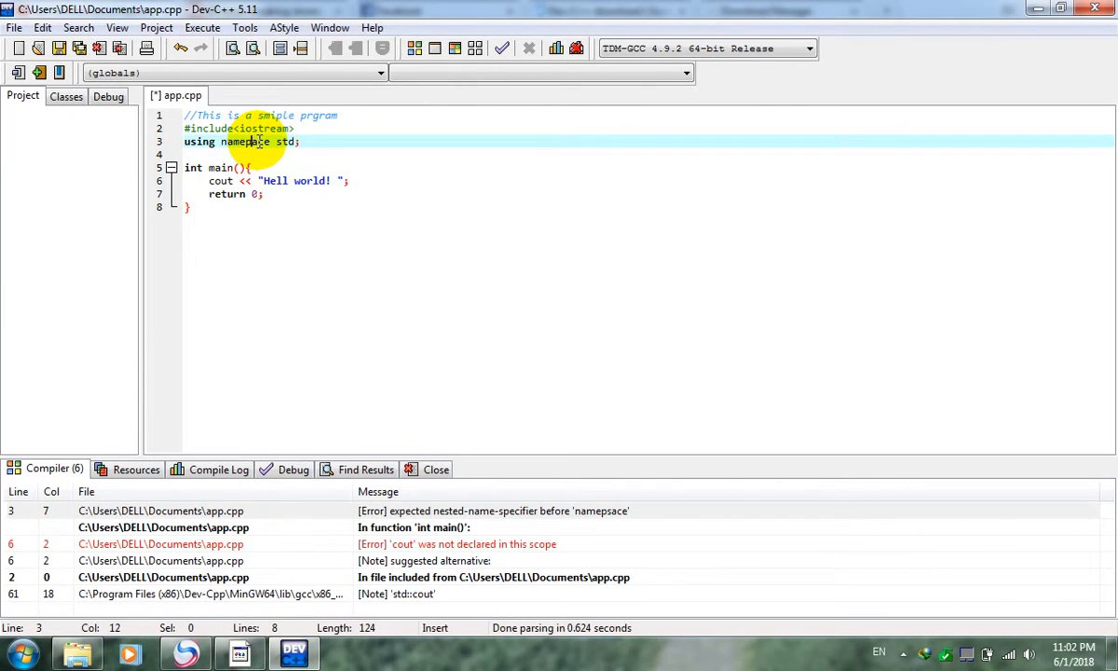
type("s")
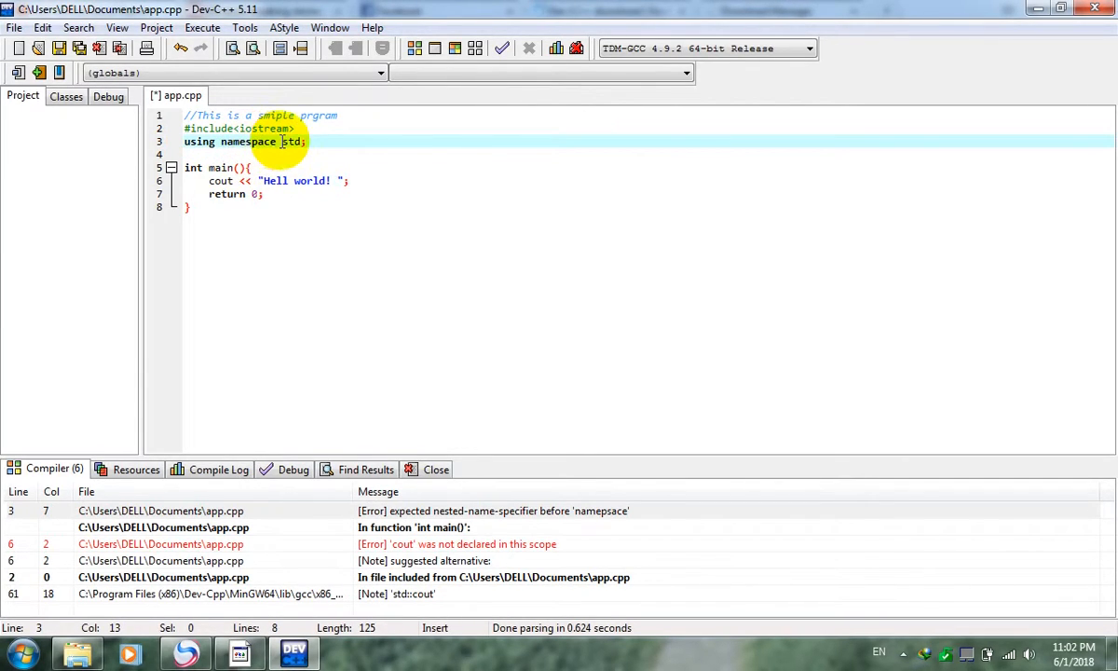
Step: Compile and run the corrected program, and move its console window clear of the source code
left_click(244, 28)
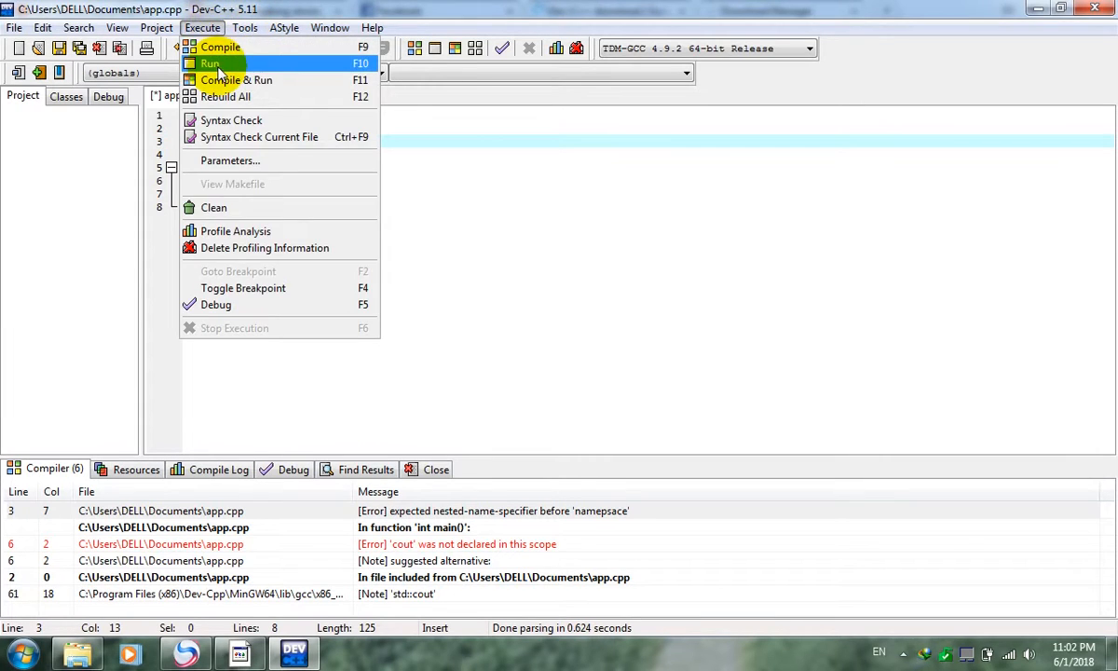
left_click(216, 57)
left_click(524, 374)
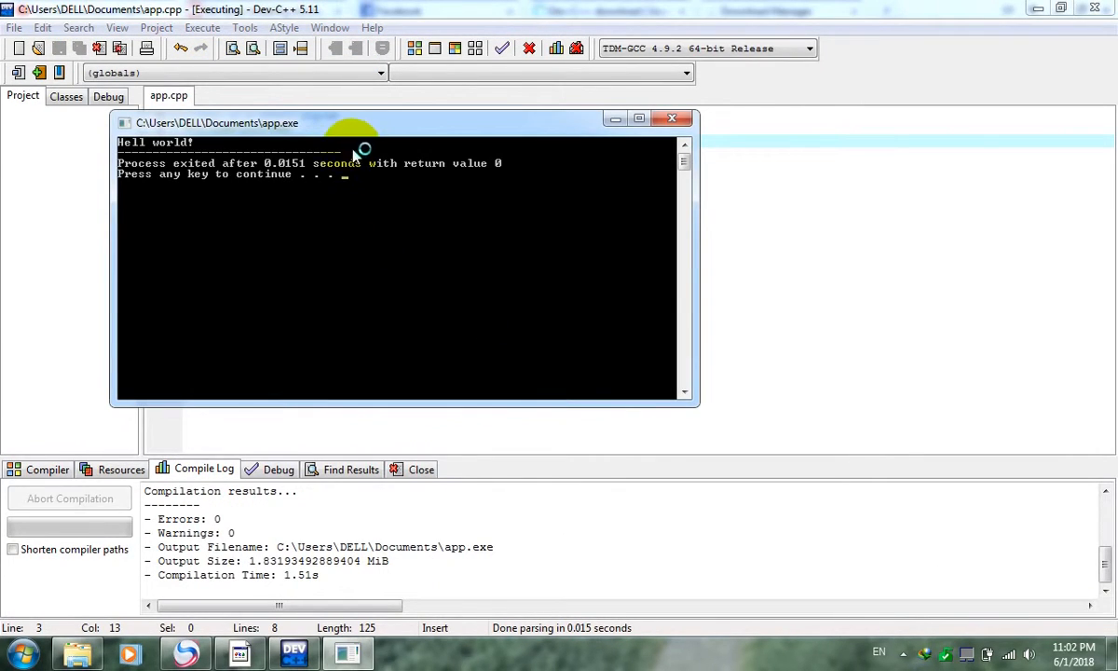
left_click_drag(331, 119, 719, 137)
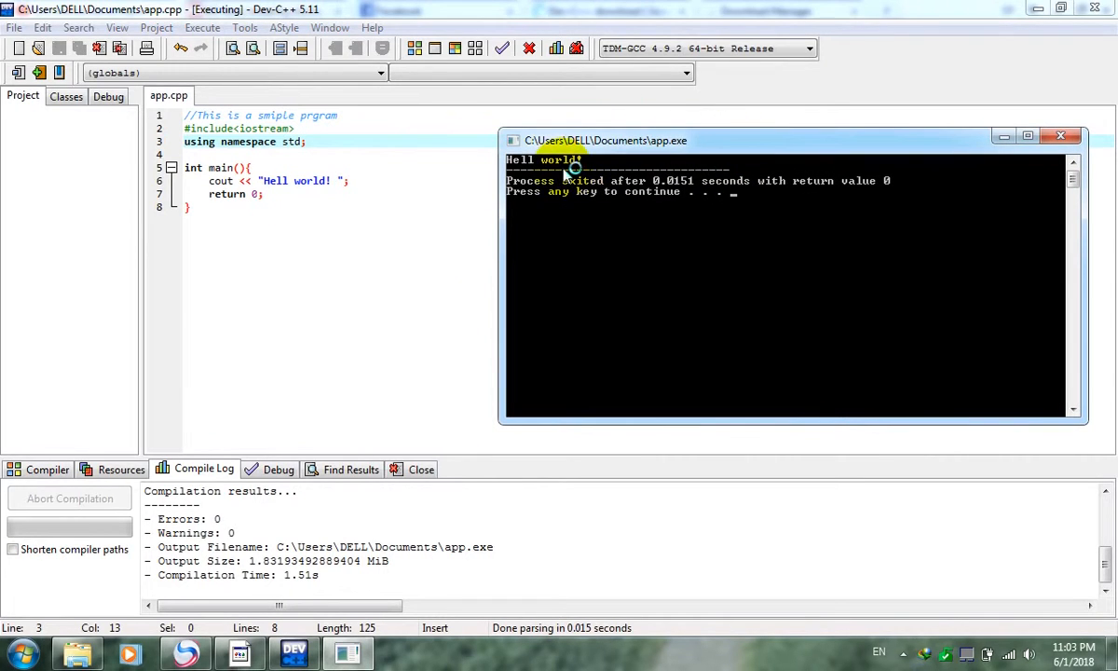